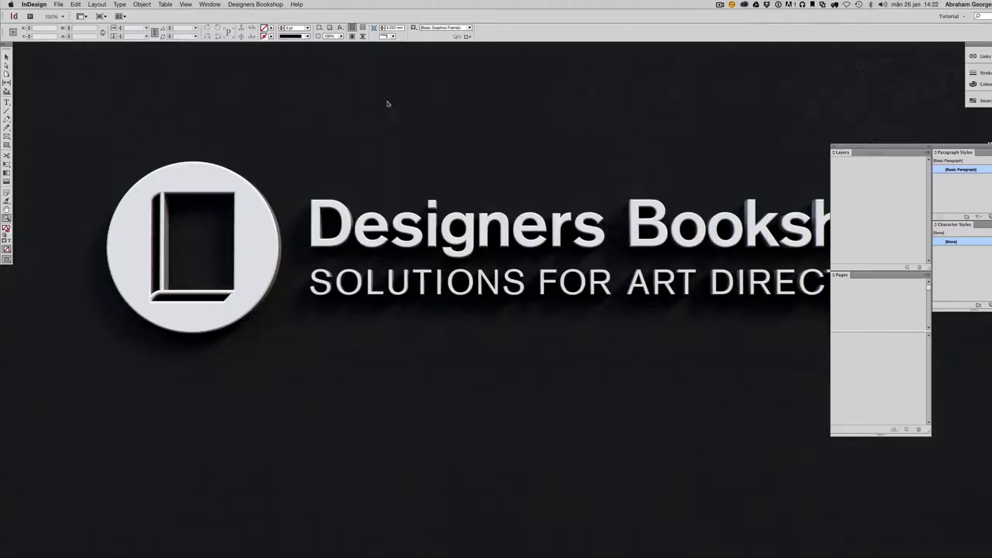
# Show the Grid Calculator Pro Edition commands under the Designers Bookshop menu
pyautogui.click(277, 3)
# Run Grid Calculator Pro Edition's Open Plug-in on a new facing-pages A4 spread
pyautogui.moveTo(285, 14)
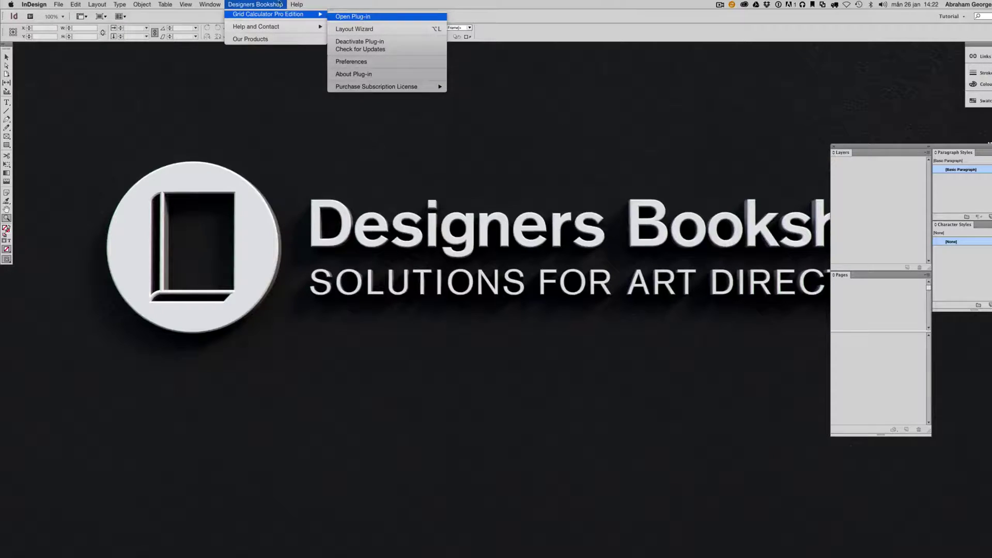
pyautogui.moveTo(59, 4)
pyautogui.moveTo(101, 14)
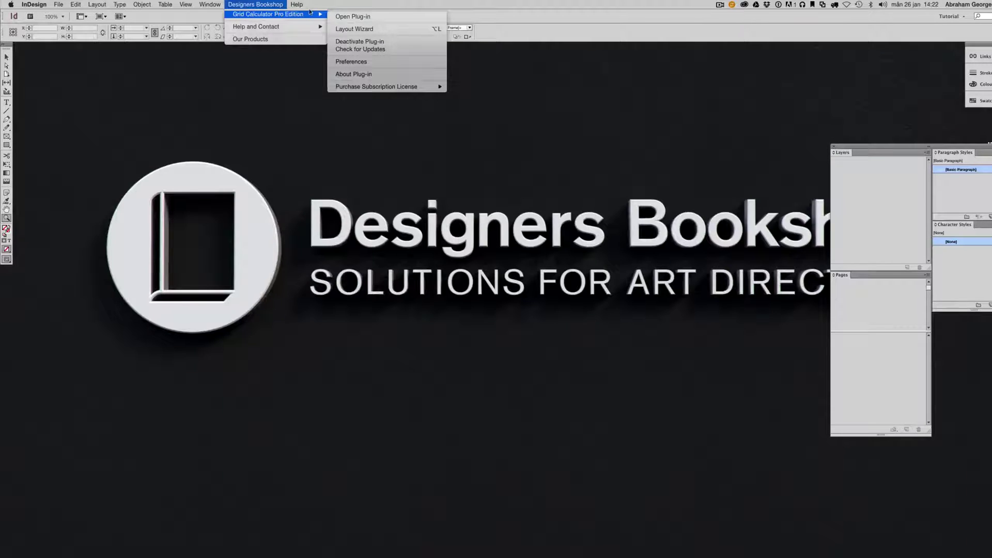
pyautogui.click(356, 17)
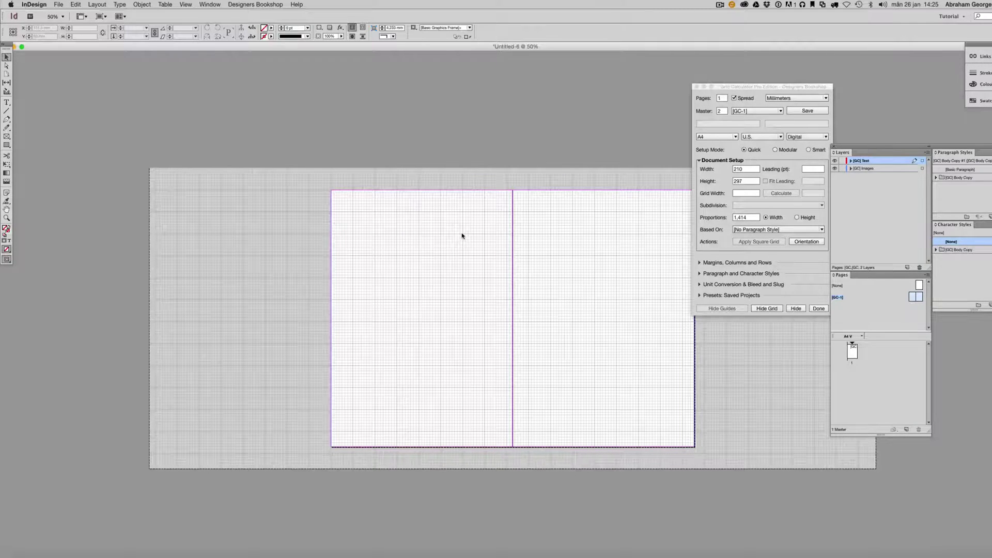
# Set the grid leading to 12 pt
pyautogui.moveTo(742, 88); pyautogui.dragTo(677, 151)
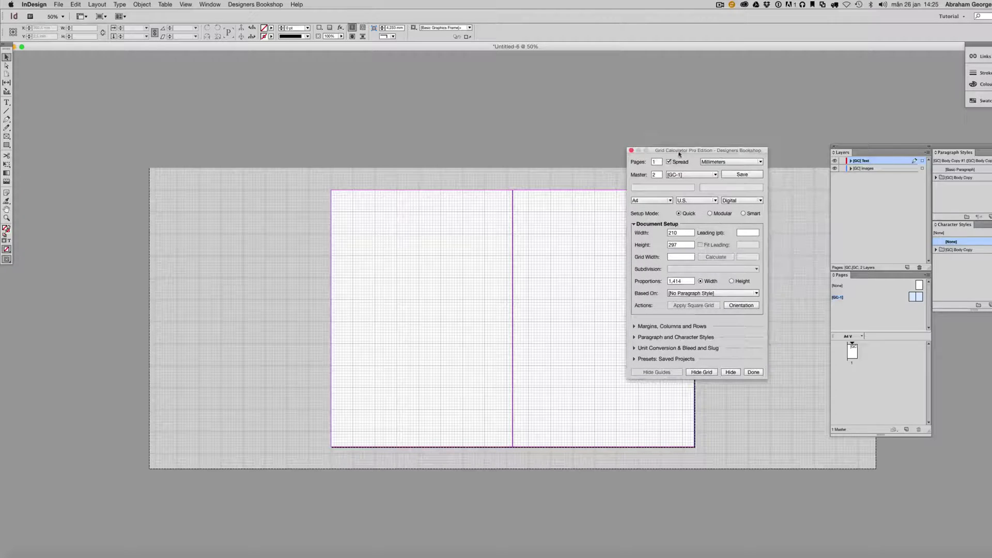
pyautogui.click(744, 233)
pyautogui.write('12')
pyautogui.press('Return')
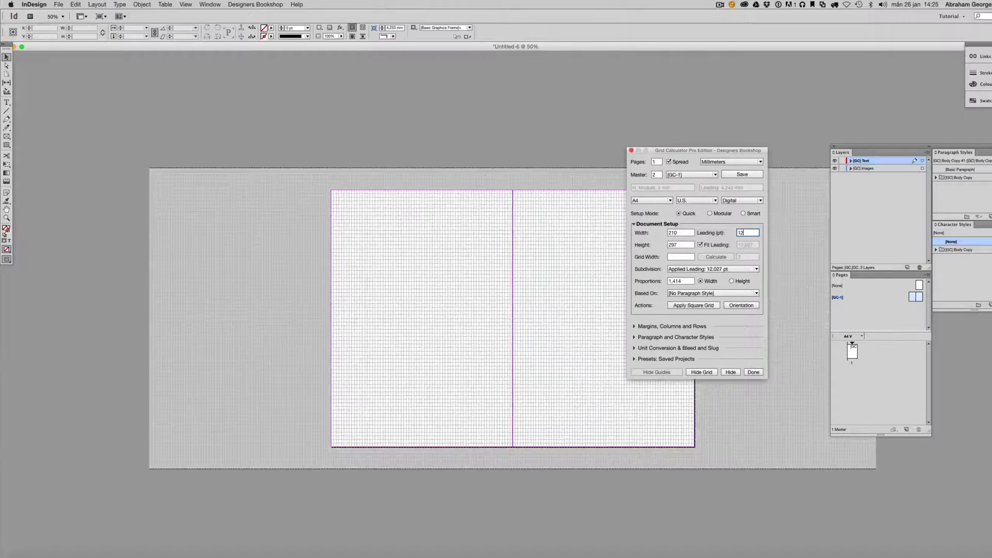
# Set the margins to Top 5, Bottom 6, In 5 and Out 5 lines
pyautogui.click(650, 326)
pyautogui.click(638, 256)
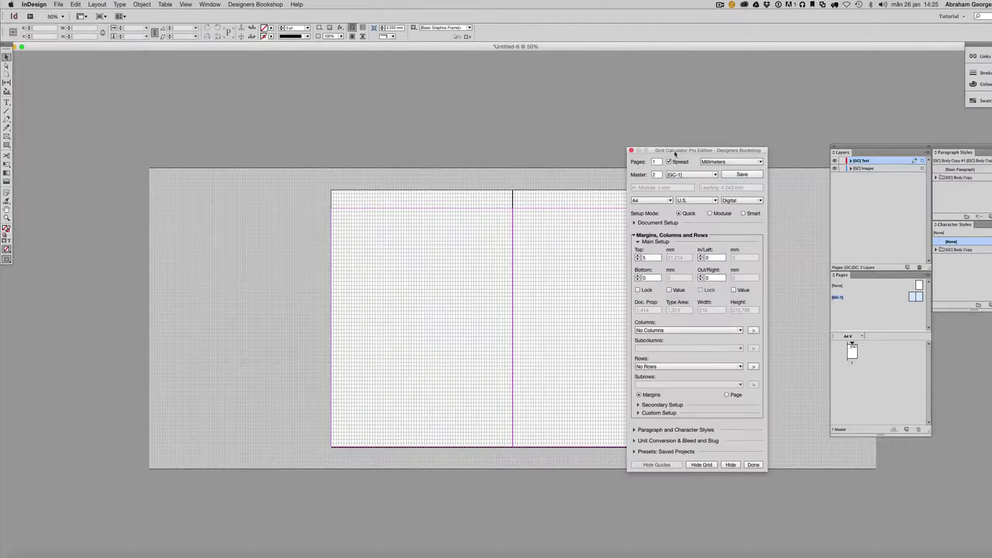
pyautogui.moveTo(674, 151); pyautogui.dragTo(790, 110)
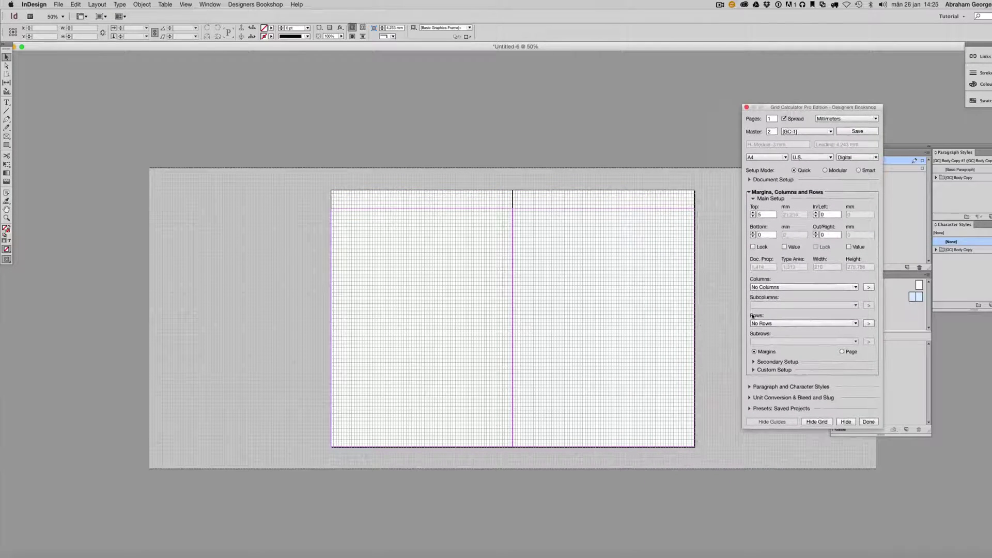
pyautogui.click(752, 233)
pyautogui.click(752, 234)
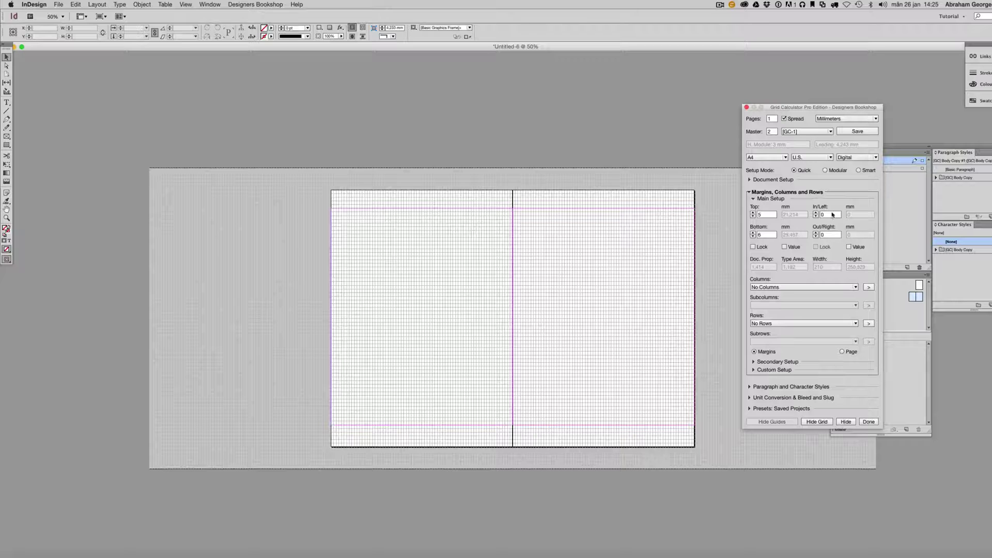
pyautogui.doubleClick(832, 215)
pyautogui.write('5')
pyautogui.press('Tab')
pyautogui.write('5')
pyautogui.press('Tab')
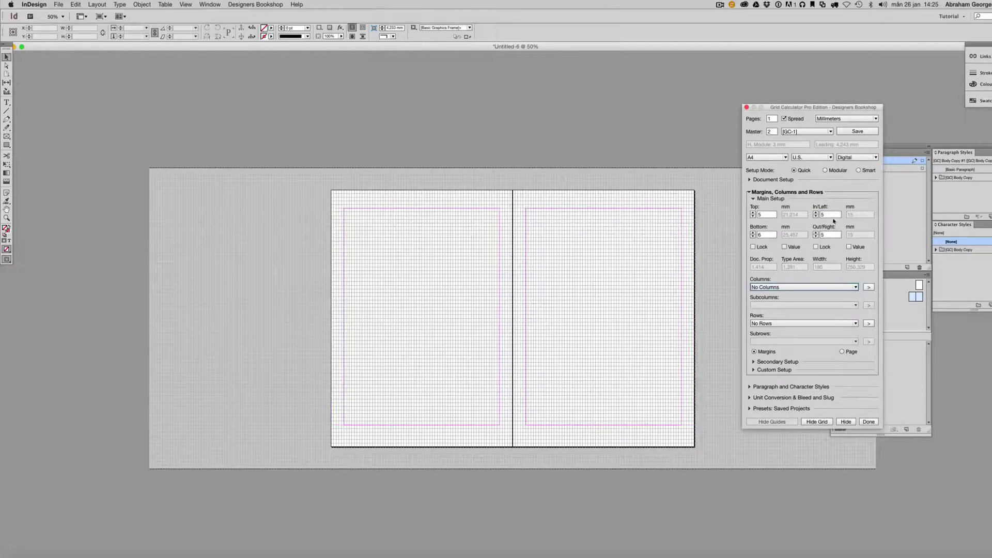
# Choose 2 columns with a 2-line gutter and 5 rows with a 1-line gutter
pyautogui.click(789, 287)
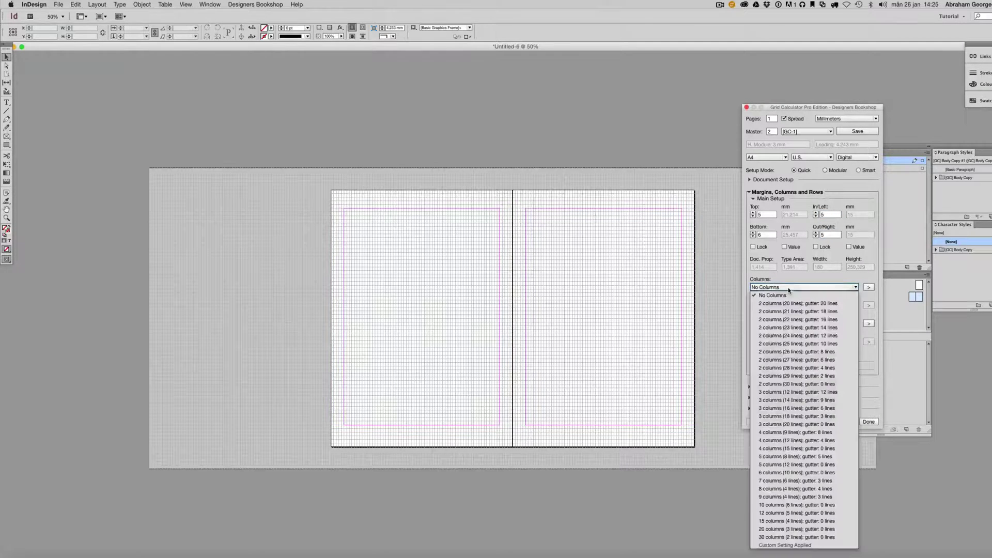
pyautogui.click(789, 375)
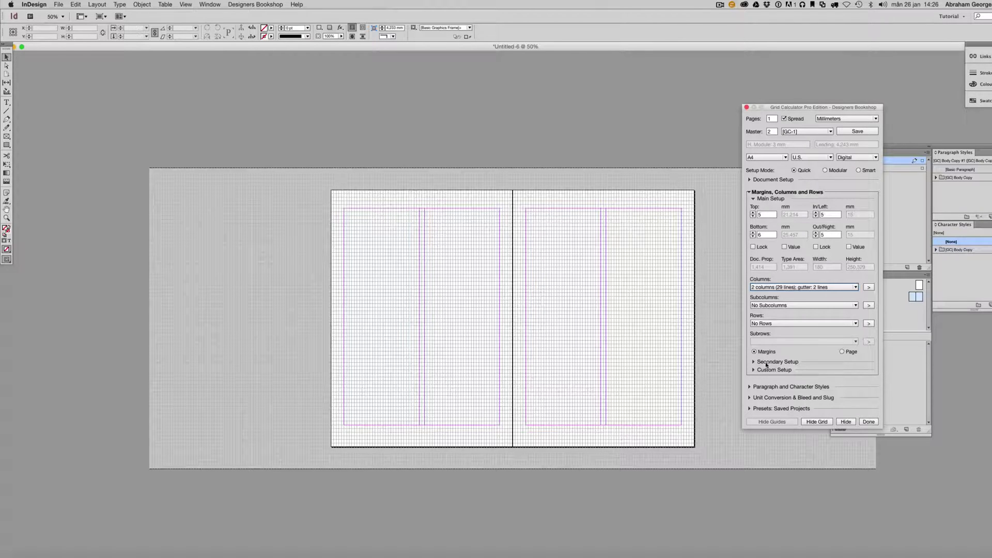
pyautogui.press('z')
pyautogui.click(606, 291)
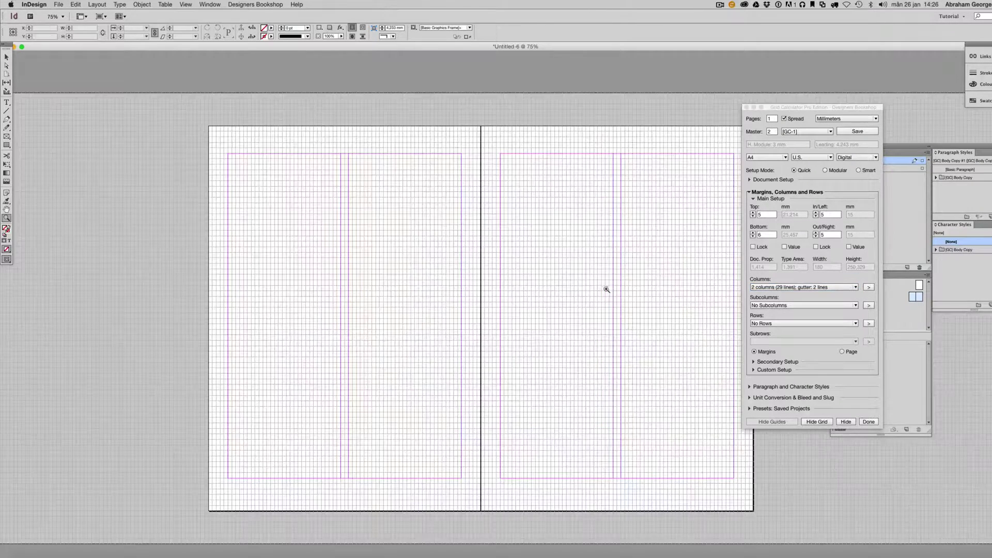
pyautogui.click(780, 323)
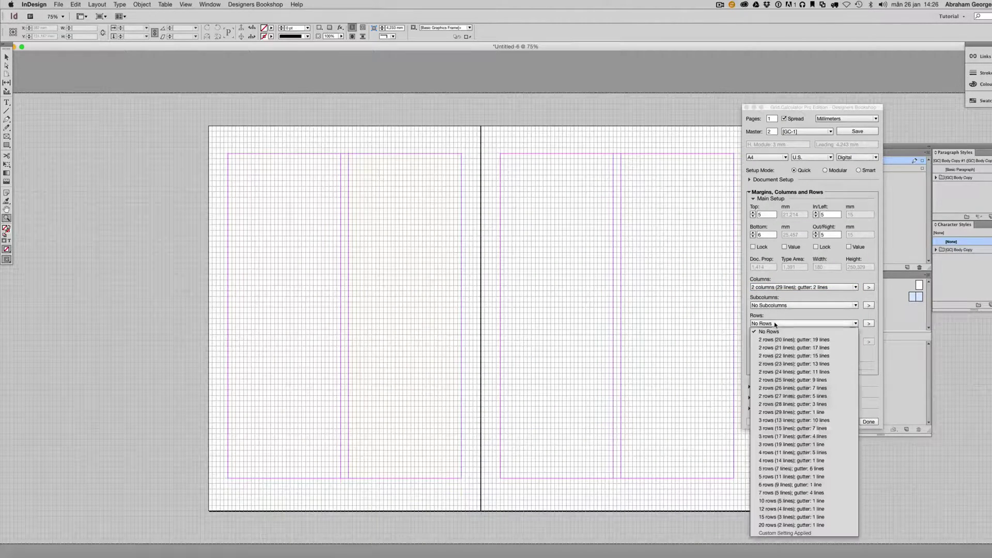
pyautogui.click(789, 475)
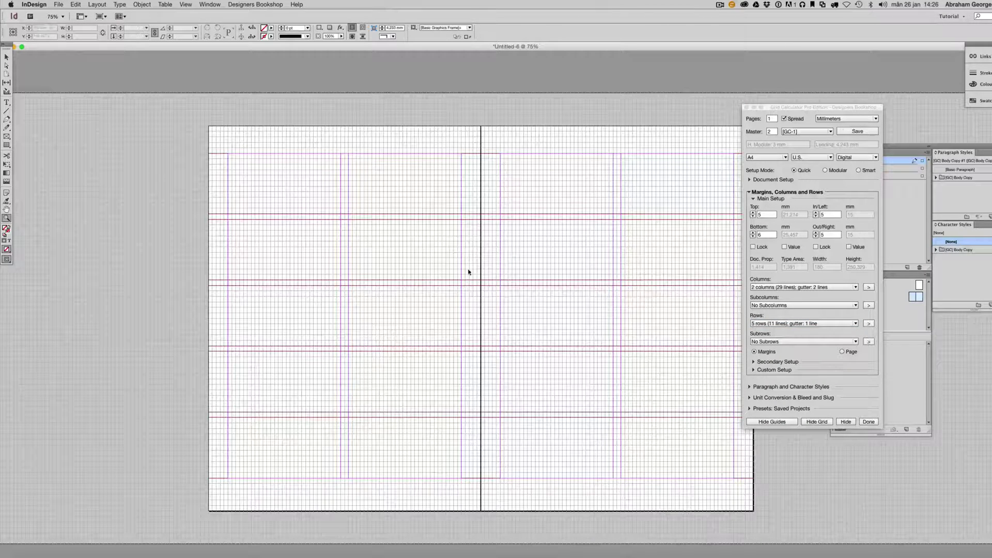
pyautogui.press('v')
# Add master GC-2 through the Master dropdown's Add Master, confirming with Yes
pyautogui.click(797, 132)
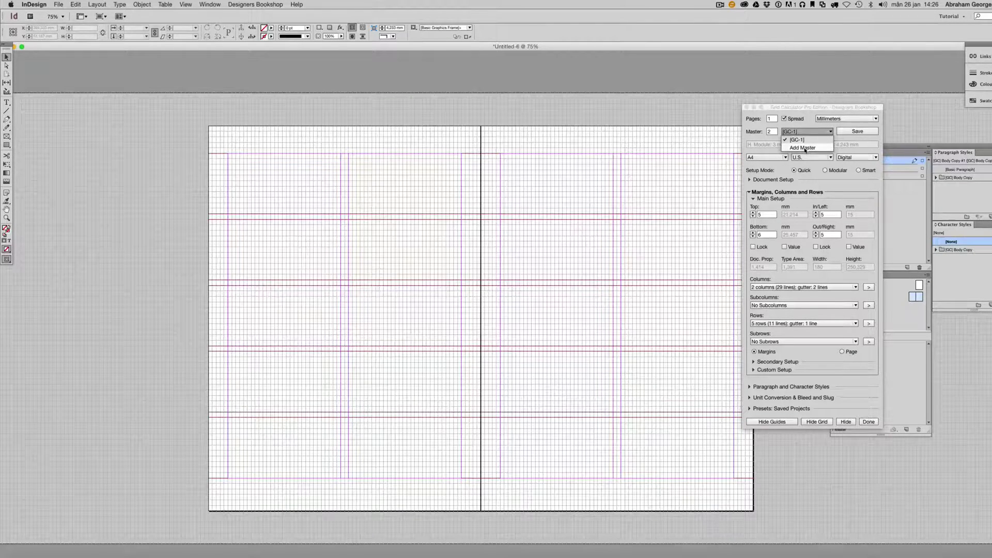
pyautogui.click(802, 149)
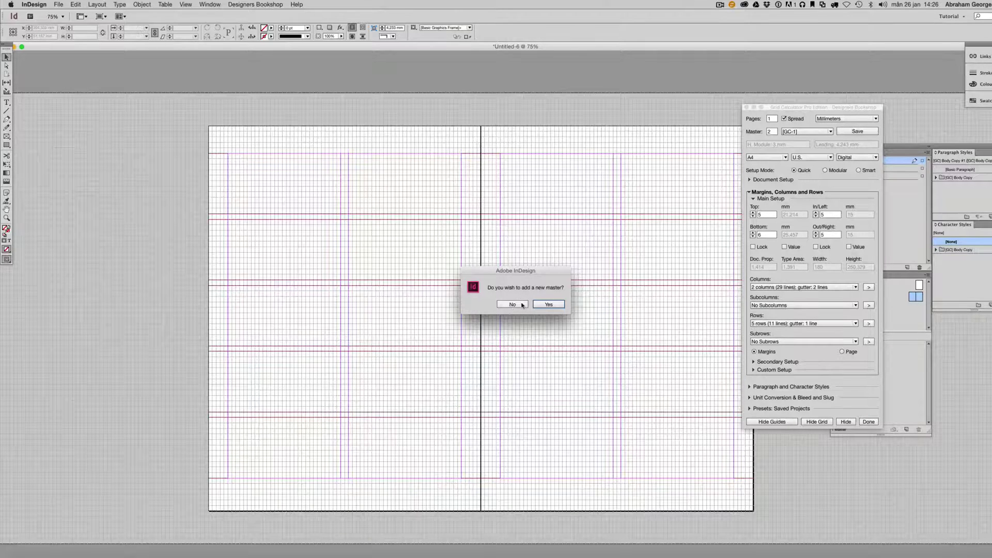
pyautogui.click(512, 304)
pyautogui.click(805, 132)
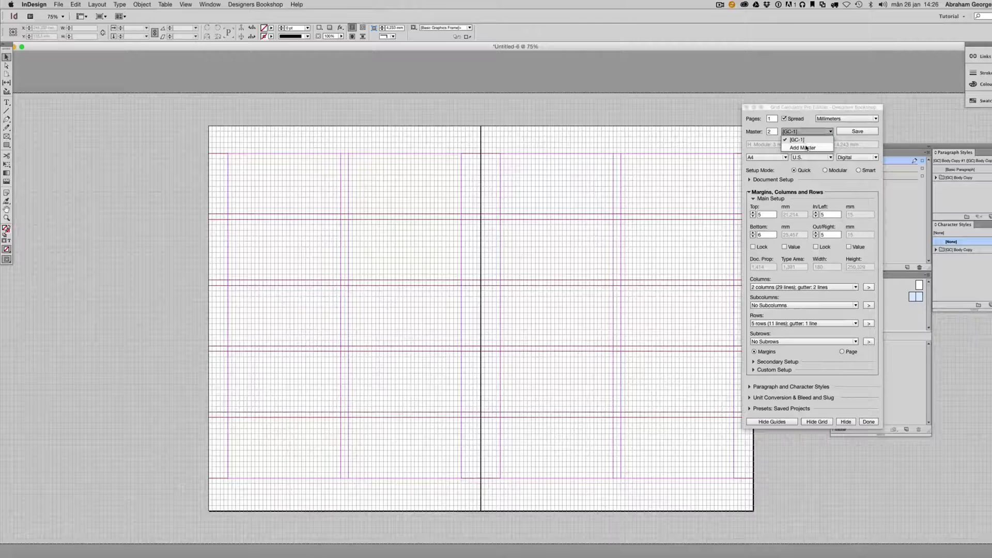
pyautogui.click(804, 148)
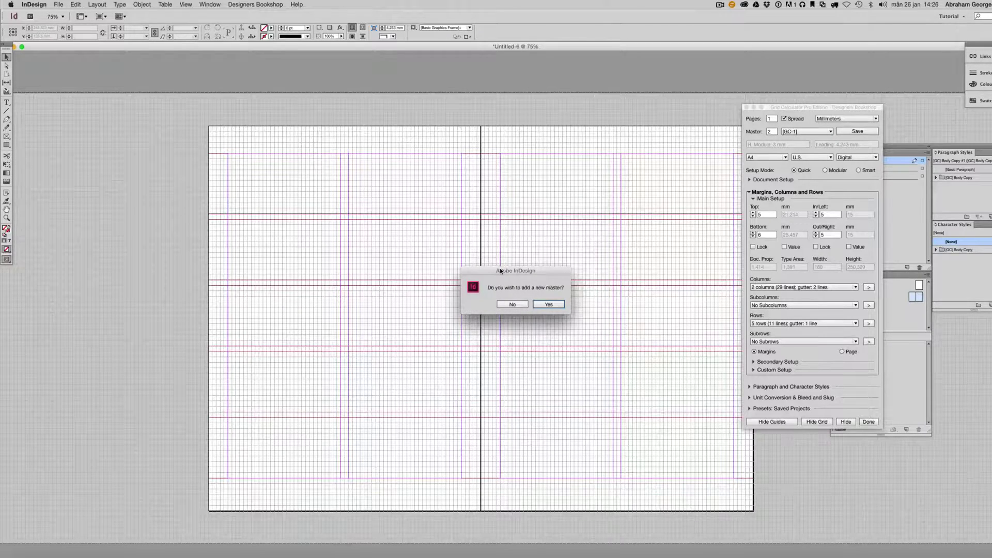
pyautogui.moveTo(500, 271); pyautogui.dragTo(576, 214)
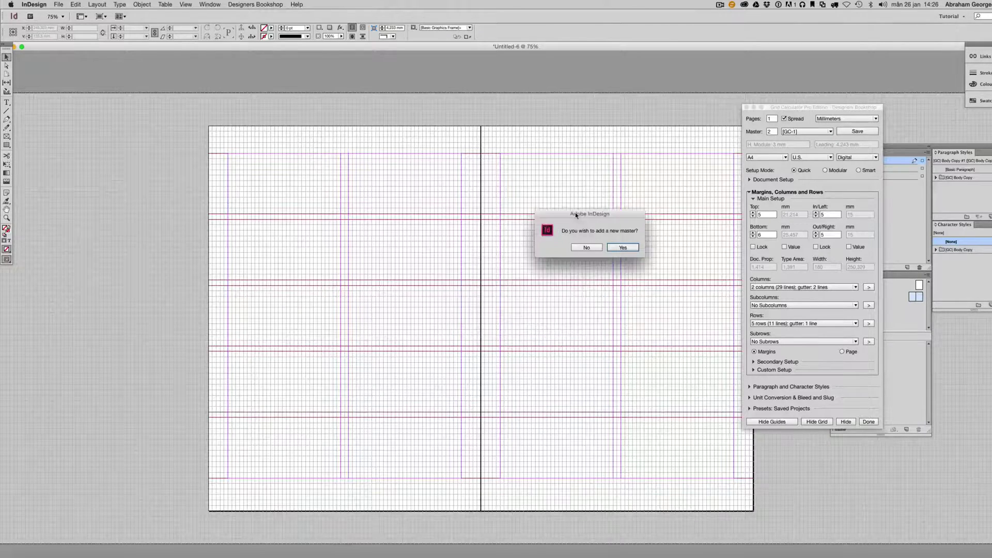
pyautogui.click(624, 249)
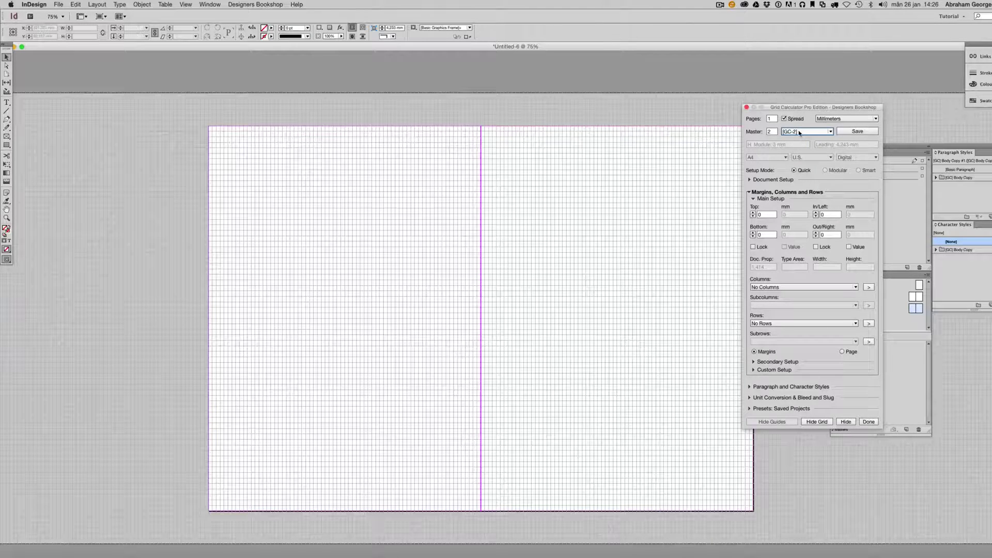
pyautogui.click(799, 133)
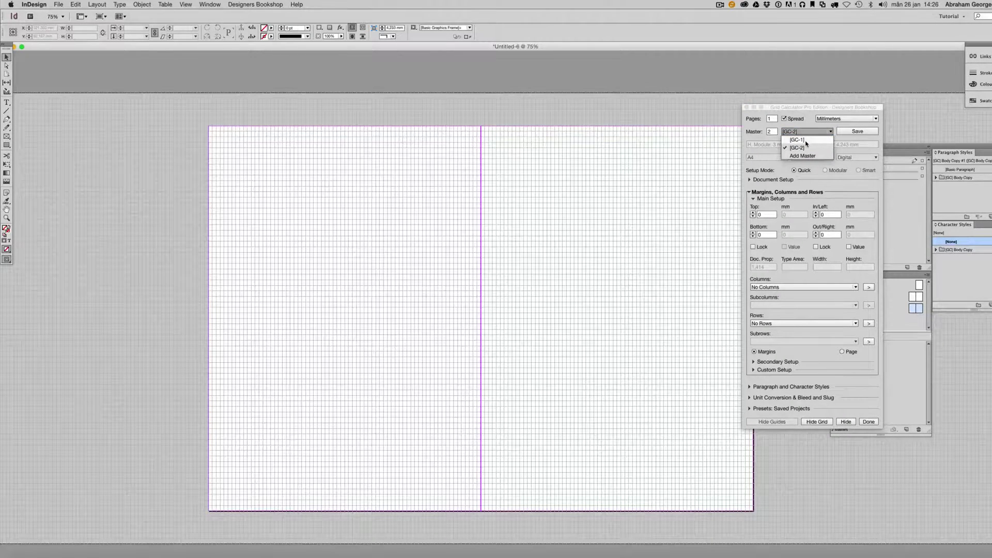
pyautogui.click(806, 144)
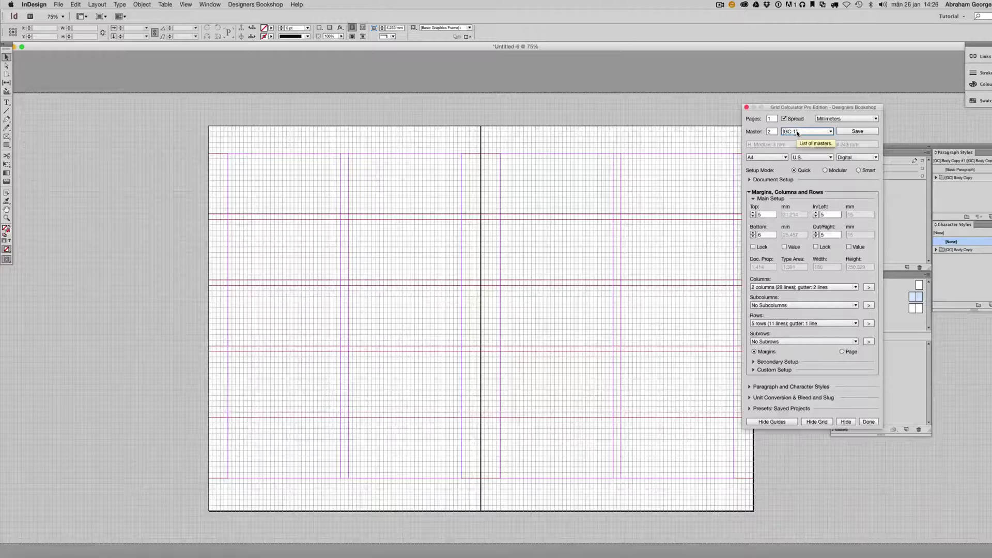
pyautogui.click(797, 134)
pyautogui.click(797, 133)
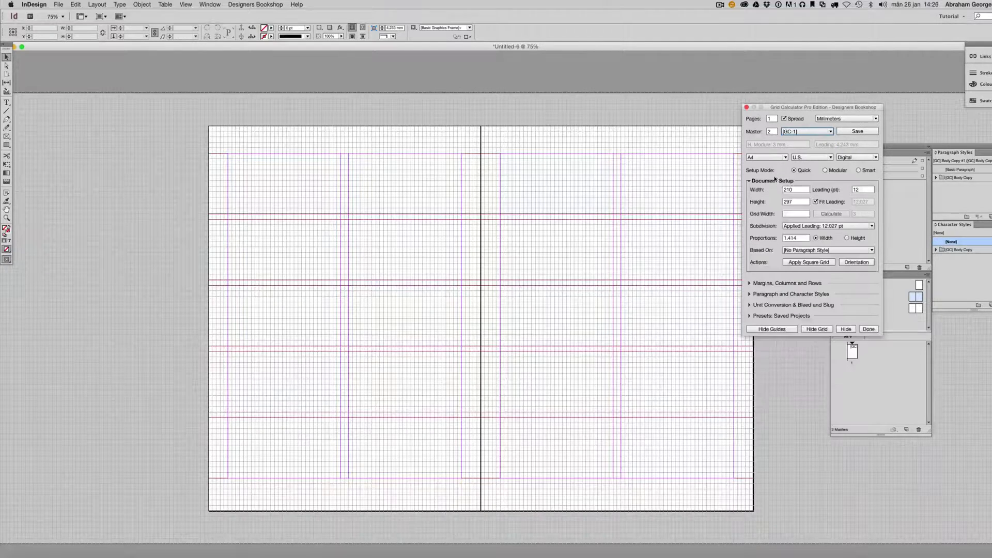
pyautogui.moveTo(793, 109); pyautogui.dragTo(728, 220)
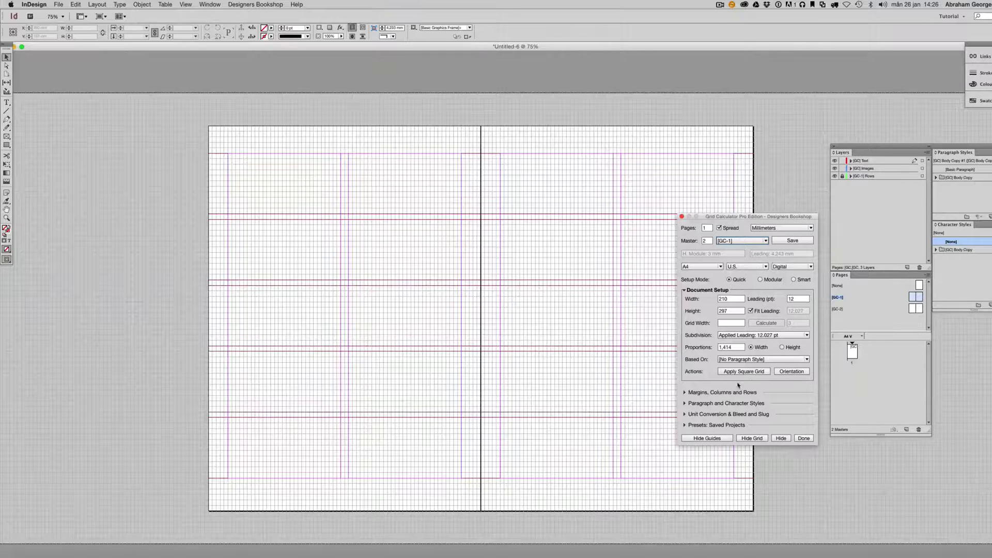
pyautogui.click(740, 243)
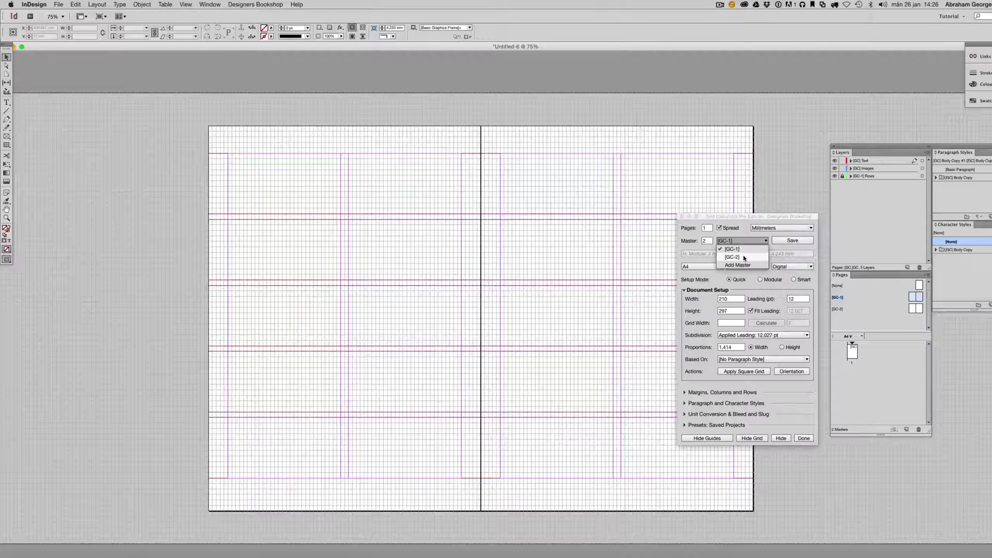
pyautogui.click(744, 258)
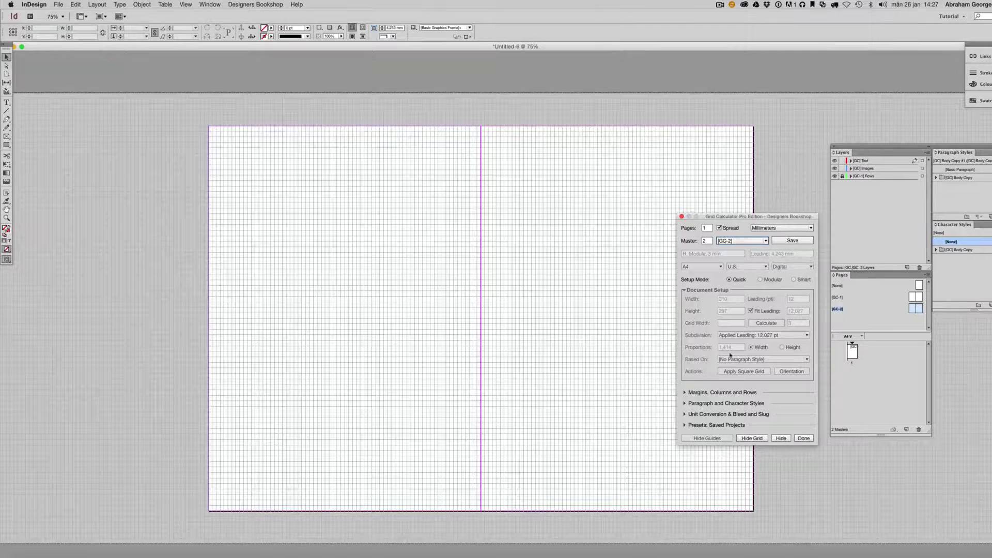
# Set GC-2's margins to Top 6, Bottom 7, In 4 and Out 4
pyautogui.click(722, 392)
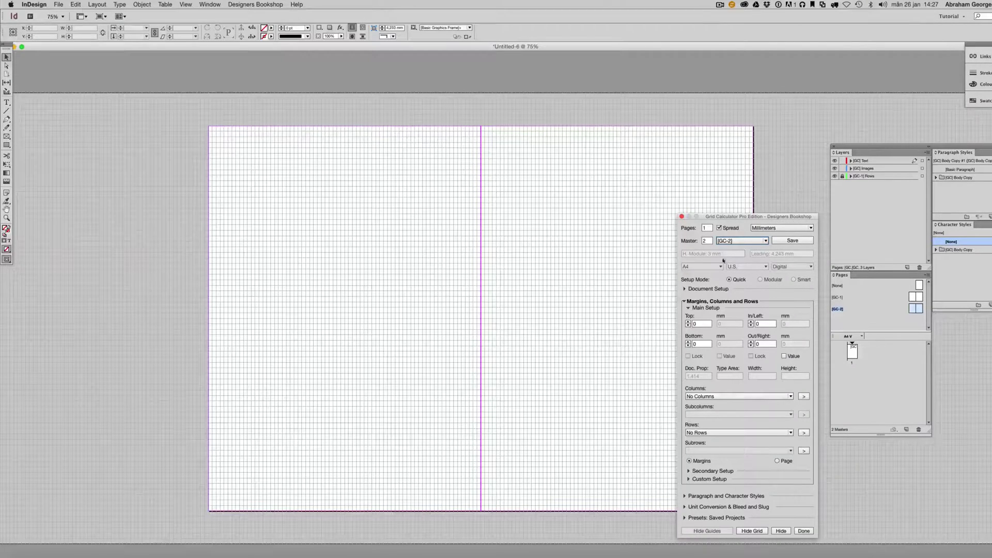
pyautogui.moveTo(726, 218); pyautogui.dragTo(808, 116)
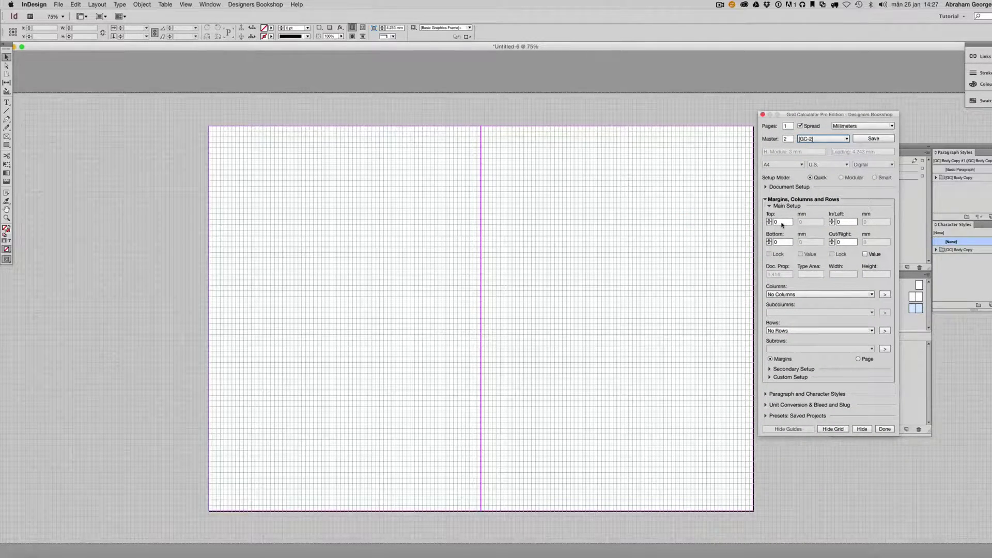
pyautogui.click(781, 222)
pyautogui.write('6')
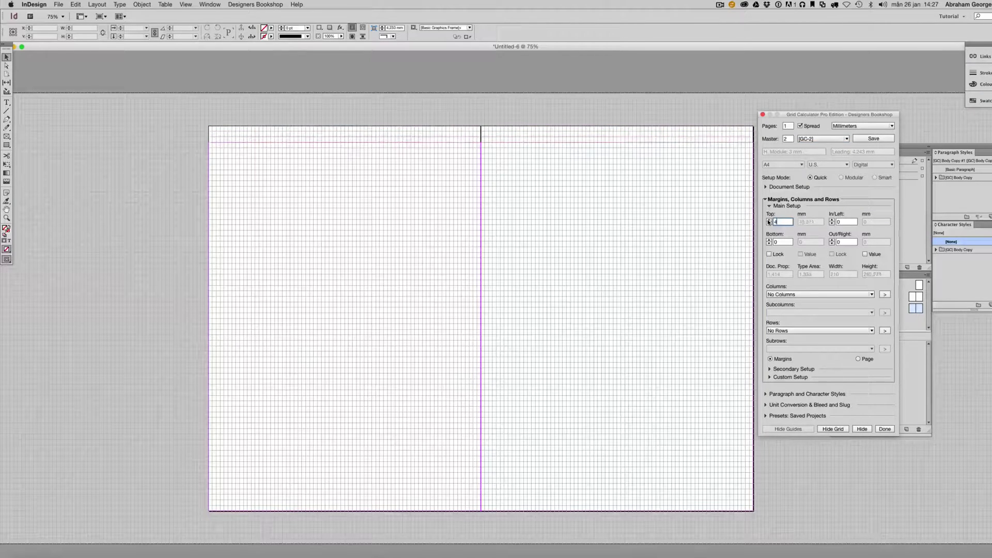
pyautogui.click(769, 241)
pyautogui.click(769, 240)
pyautogui.click(769, 240)
pyautogui.click(769, 241)
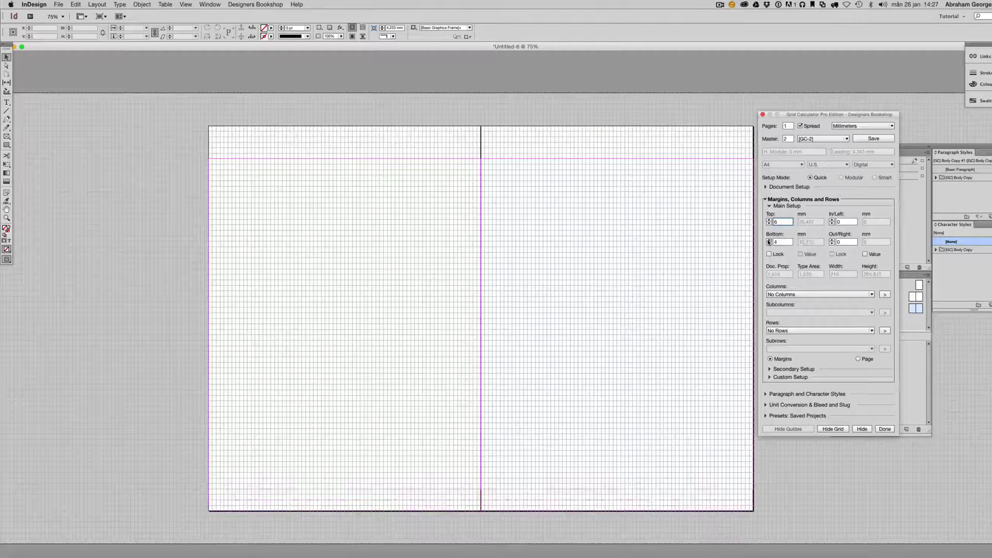
pyautogui.click(769, 240)
pyautogui.click(768, 240)
pyautogui.click(768, 241)
pyautogui.click(844, 222)
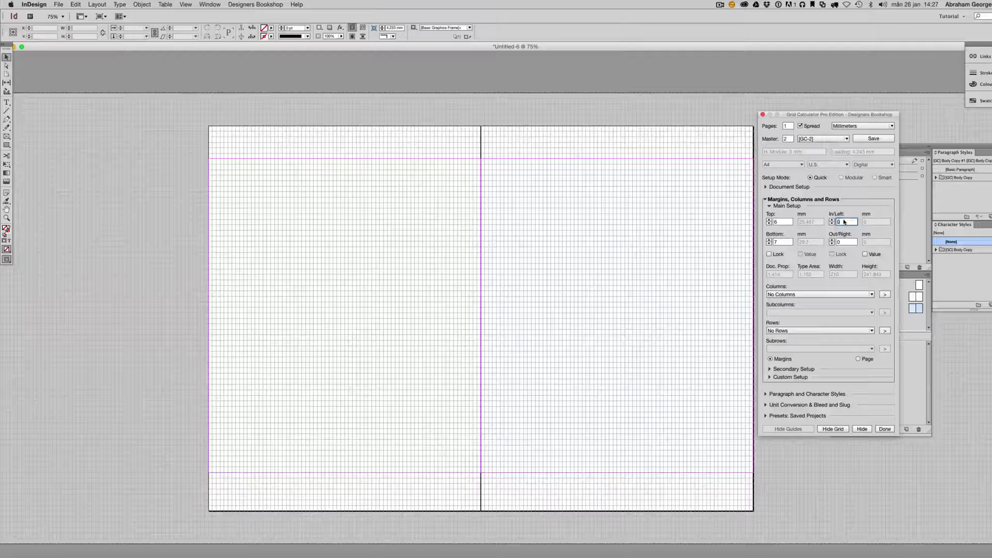
pyautogui.write('4')
pyautogui.press('Tab')
pyautogui.write('4')
pyautogui.press('Tab')
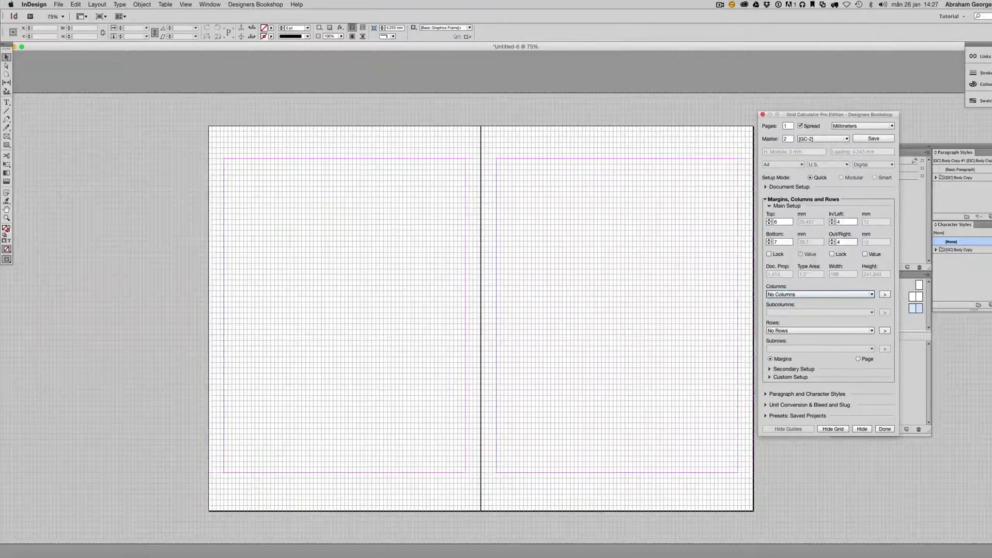
# Choose 4 columns of 14 lines with 2-line gutters, each split into 2 subcolumns
pyautogui.click(827, 294)
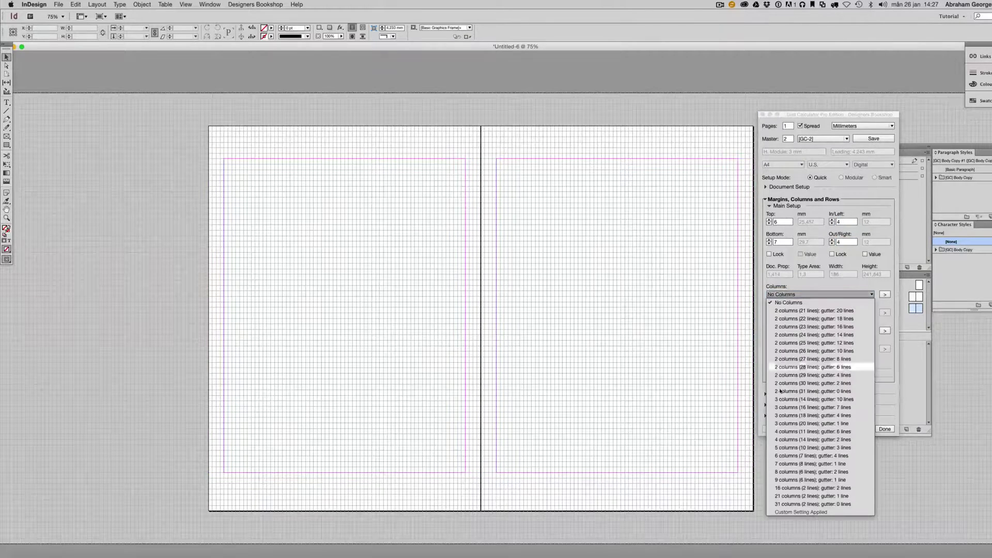
pyautogui.click(815, 440)
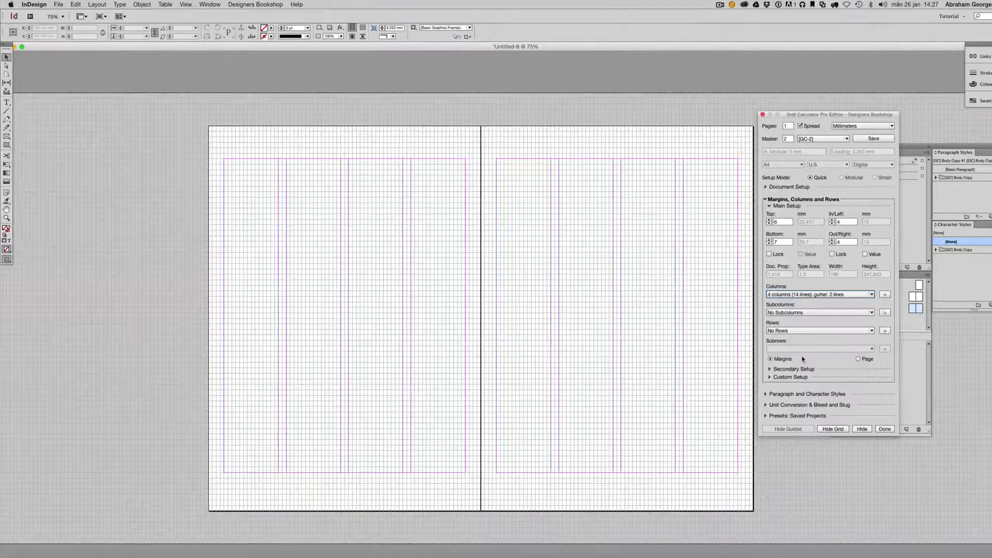
pyautogui.click(798, 313)
pyautogui.click(795, 329)
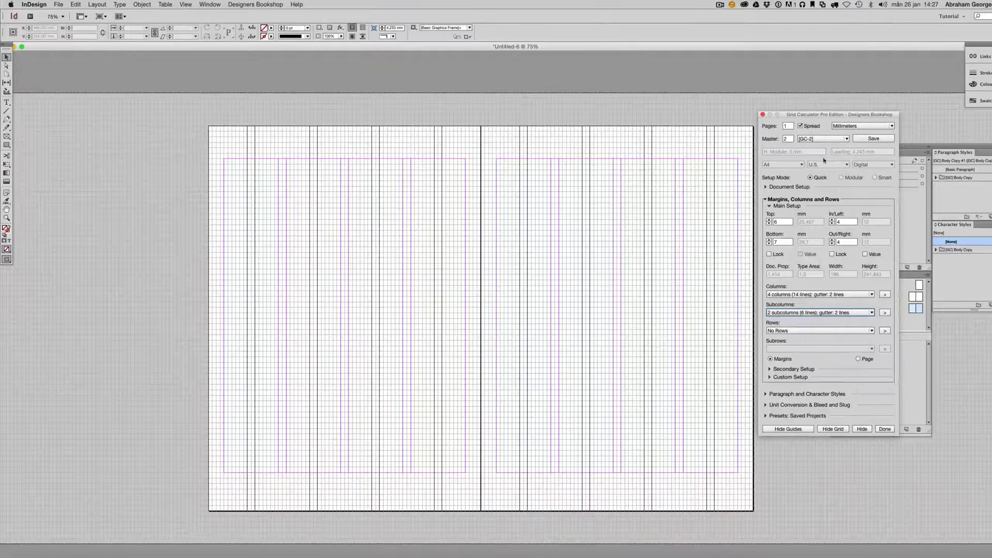
pyautogui.click(819, 139)
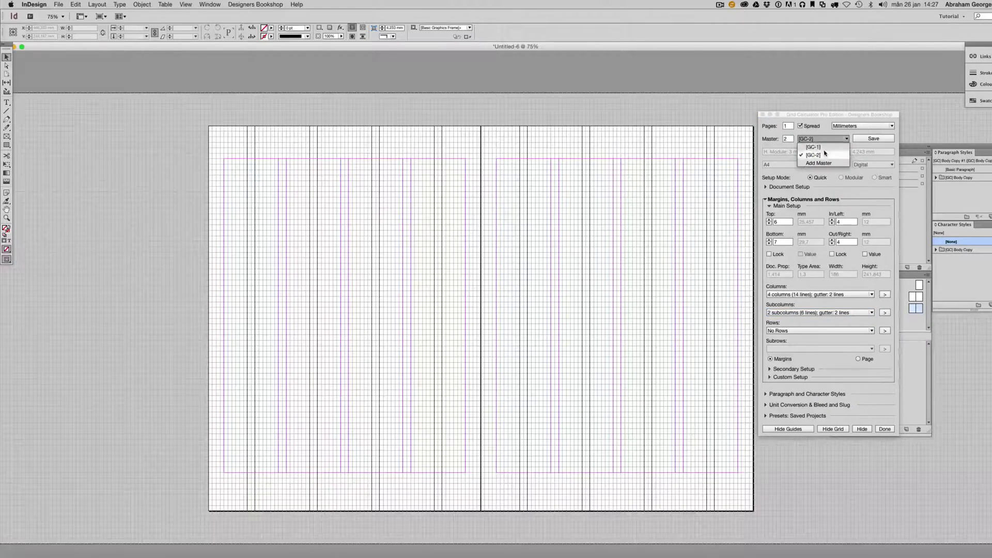
pyautogui.click(817, 147)
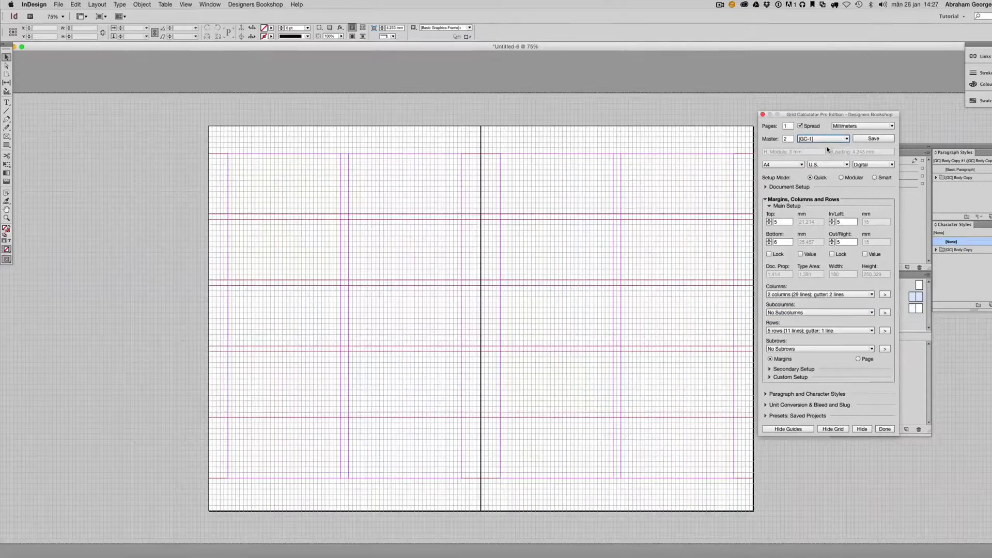
pyautogui.click(822, 139)
pyautogui.click(814, 155)
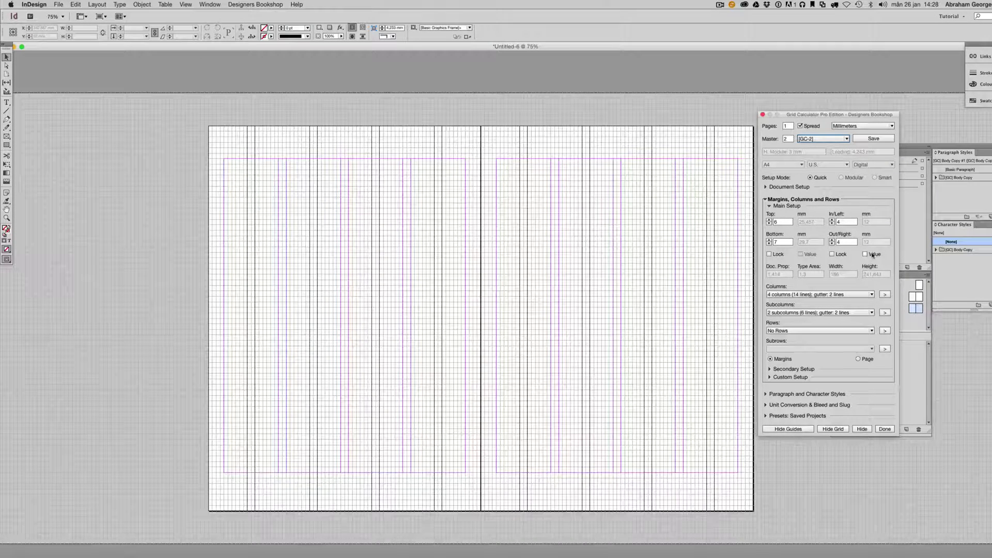
# Fix GC-2's margins at 20 mm inside and 15 mm outside, then show master GC-1
pyautogui.click(873, 254)
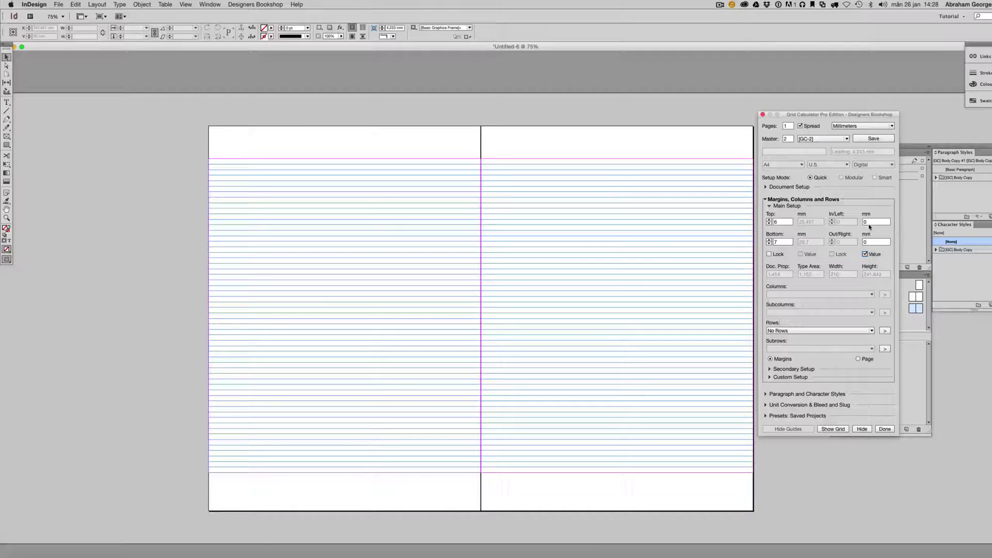
pyautogui.write('20')
pyautogui.press('Tab')
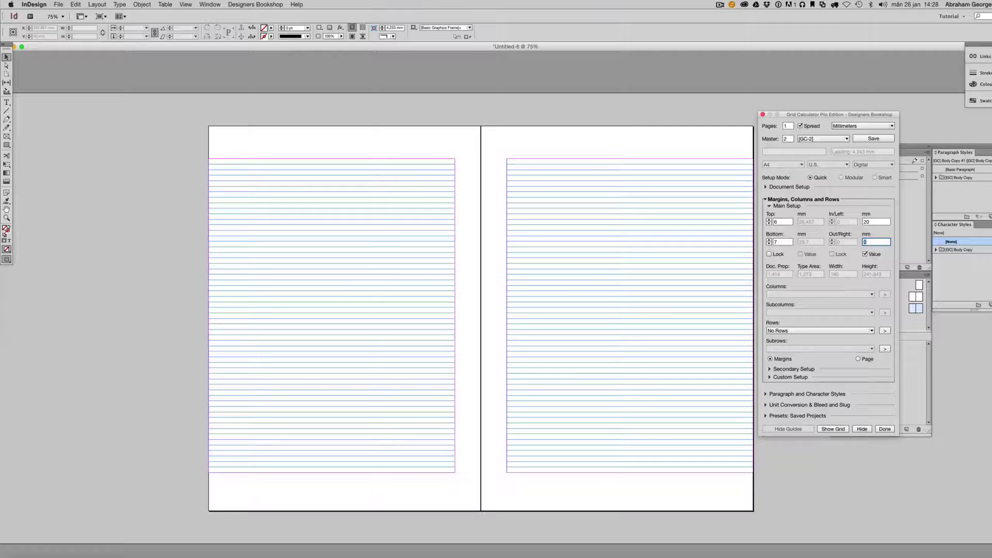
pyautogui.write('15')
pyautogui.press('Tab')
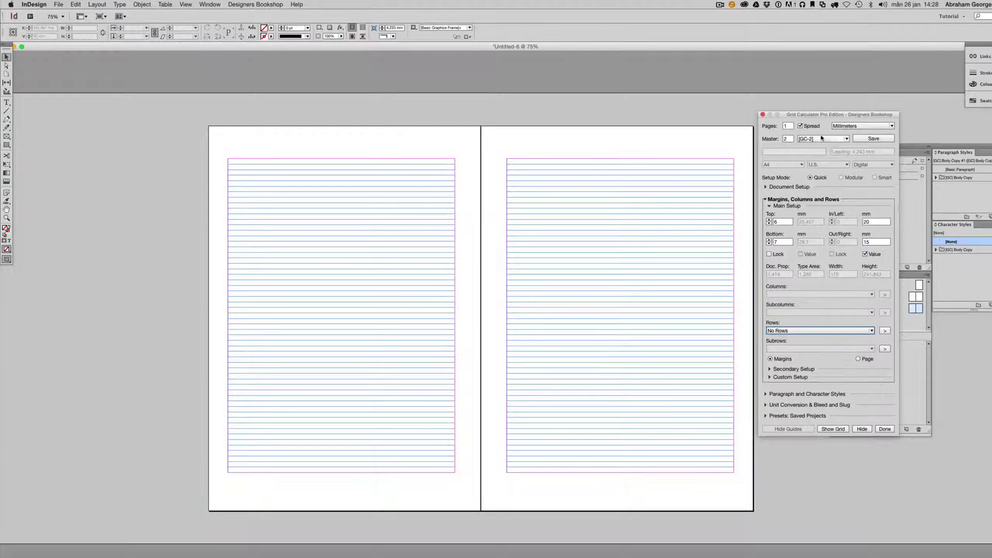
pyautogui.click(823, 139)
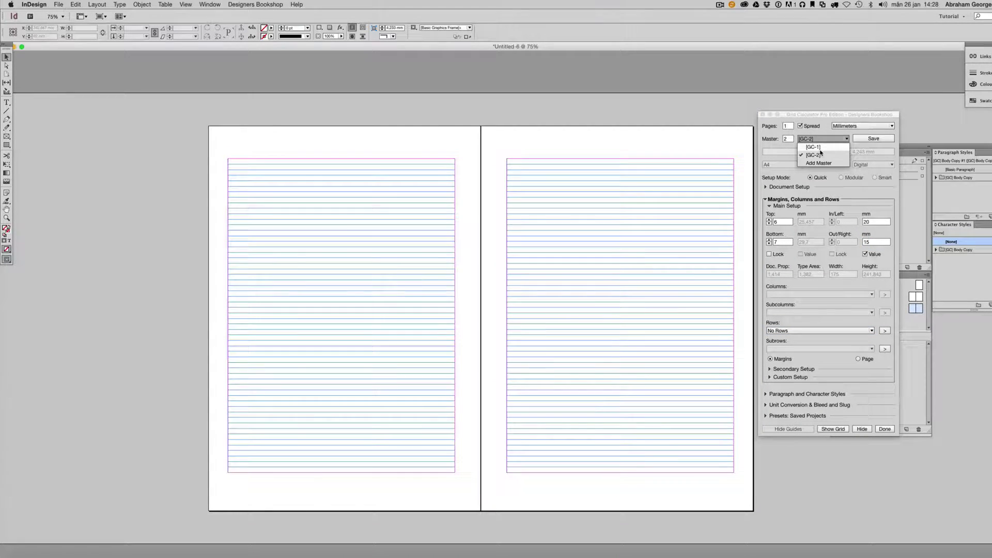
pyautogui.click(813, 147)
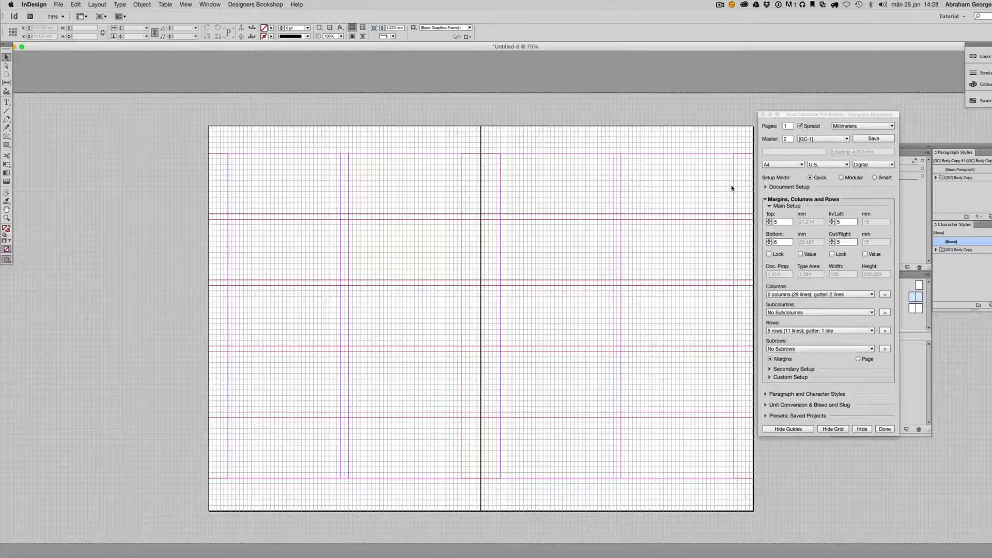
# Collapse, move and re-expand the Grid Calculator panel, then close it with Done
pyautogui.click(883, 430)
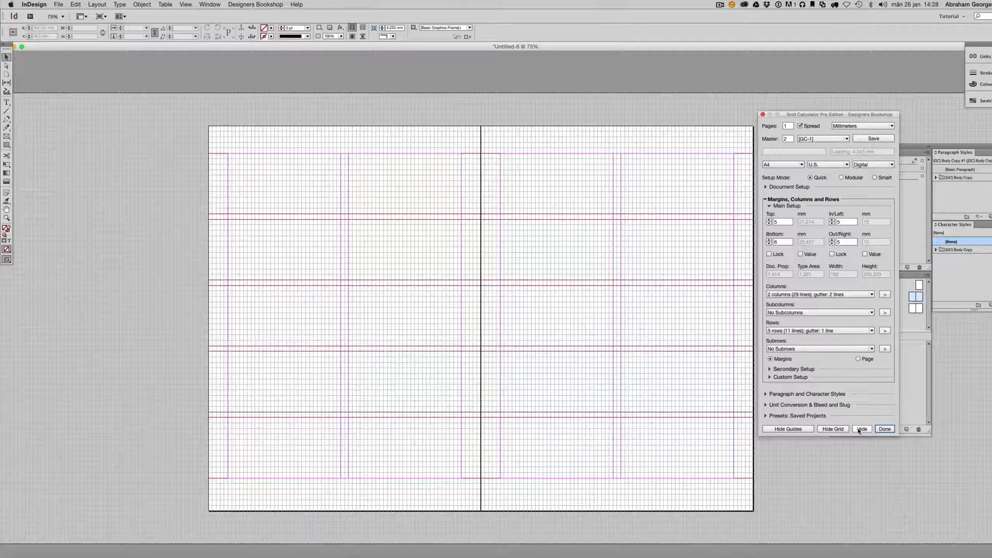
pyautogui.click(860, 430)
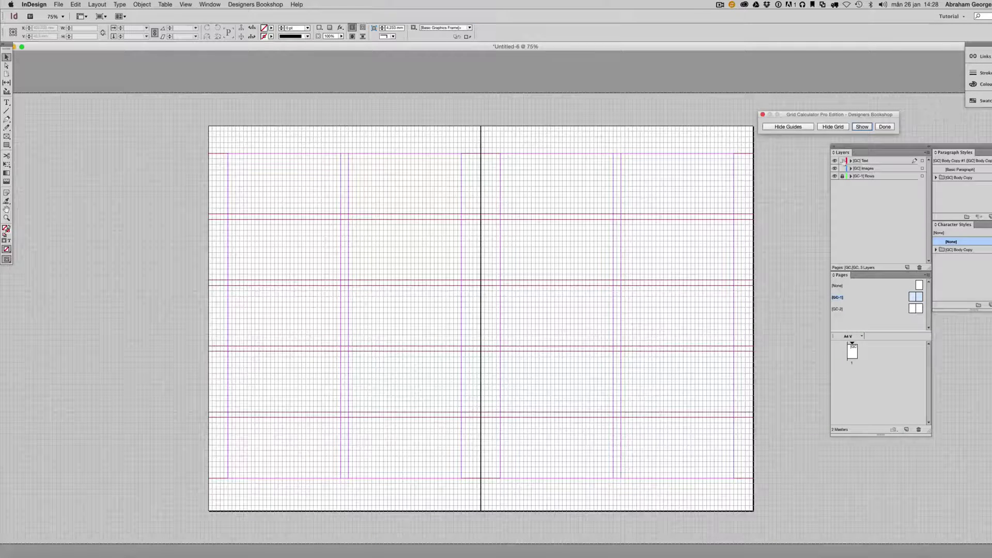
pyautogui.moveTo(846, 107); pyautogui.dragTo(776, 104)
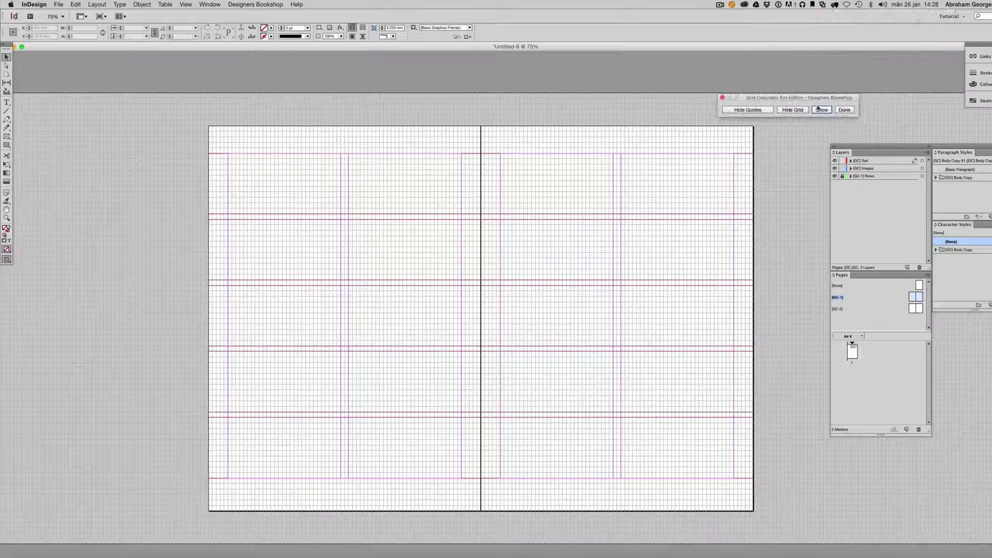
pyautogui.click(821, 110)
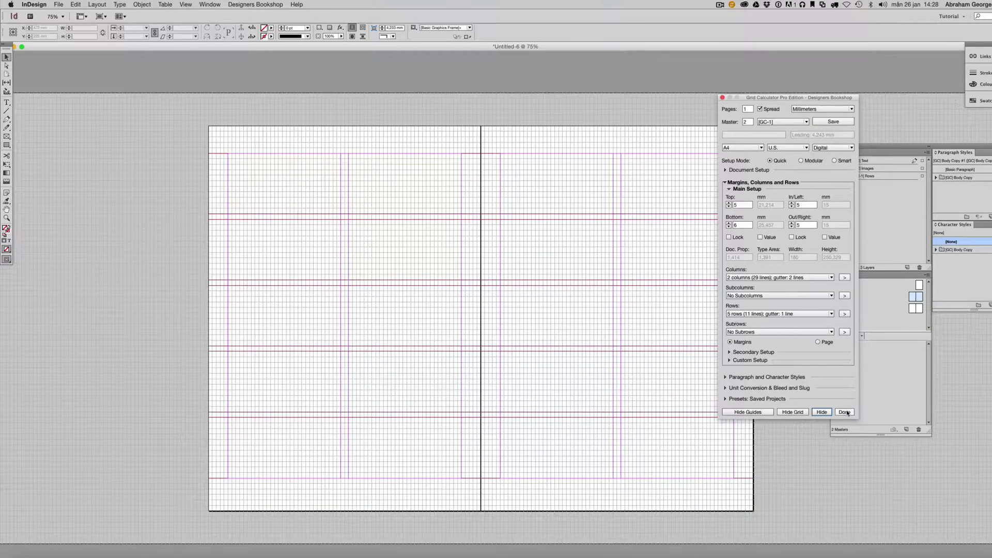
pyautogui.click(844, 412)
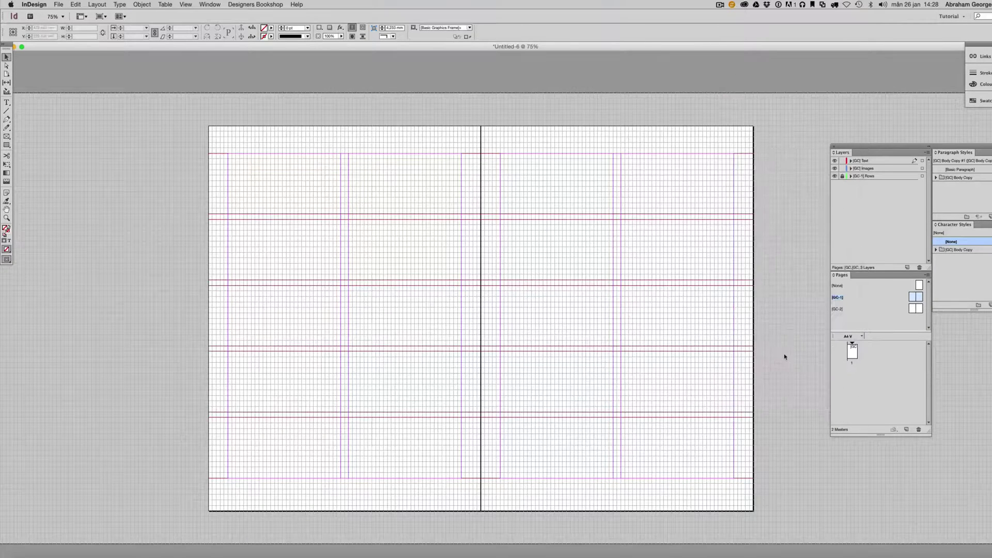
# Reopen Grid Calculator Pro from the Designers Bookshop menu
pyautogui.click(267, 6)
pyautogui.moveTo(279, 14)
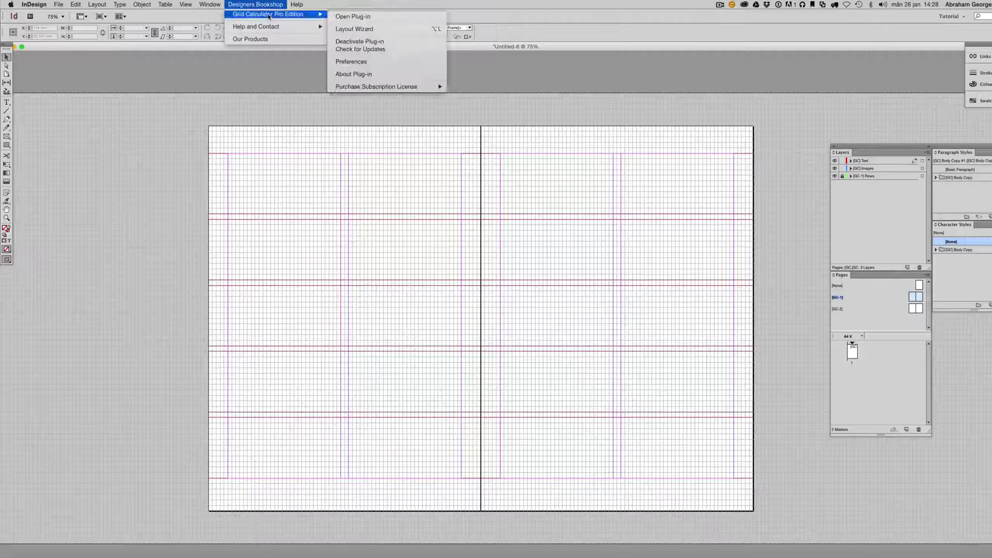
pyautogui.click(389, 20)
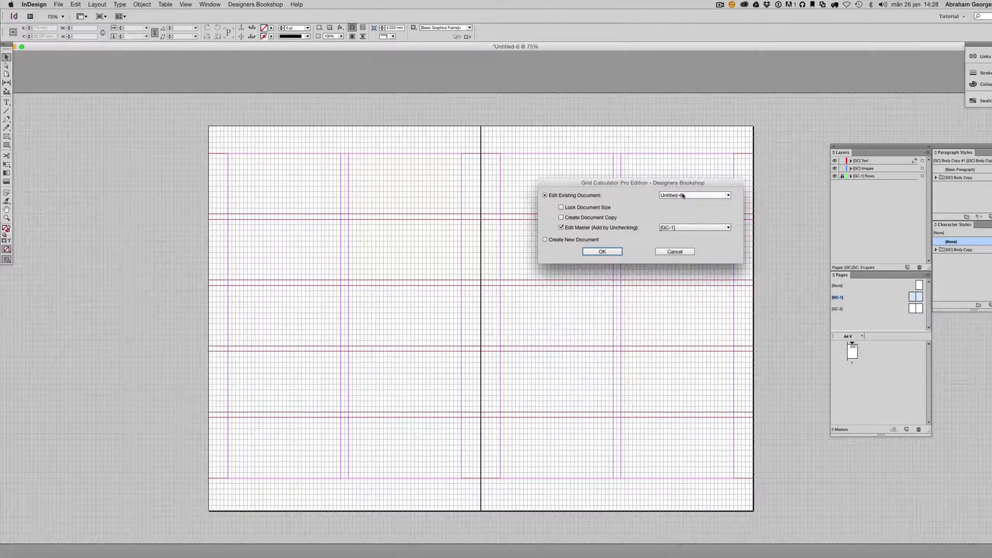
# Choose Edit Existing Document for Untitled-6 with master GC-1 and confirm with OK
pyautogui.click(682, 195)
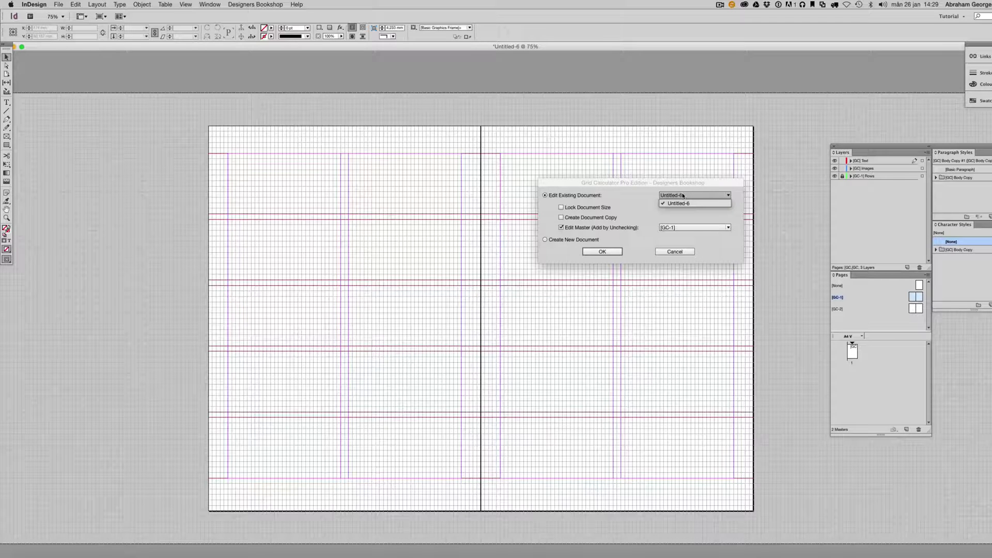
pyautogui.click(680, 203)
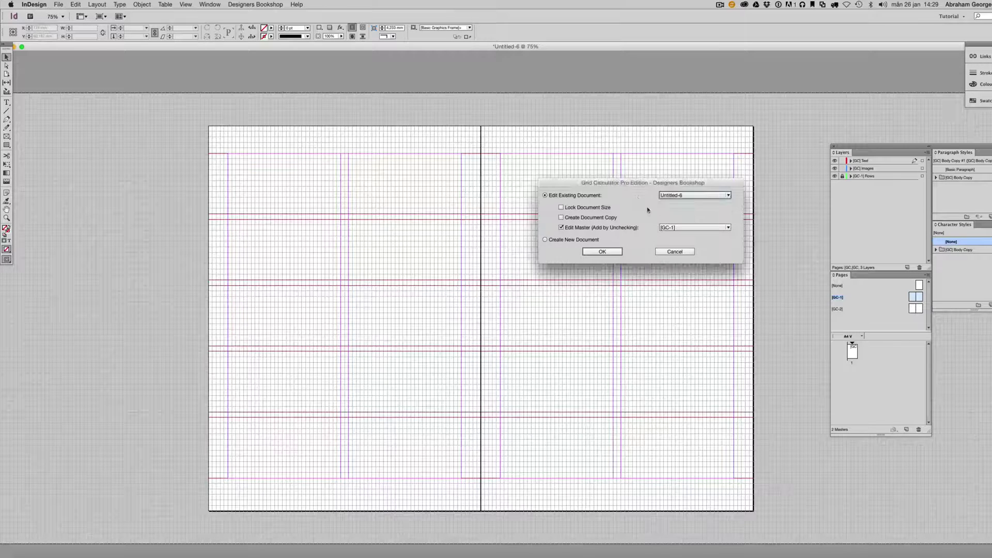
pyautogui.click(682, 227)
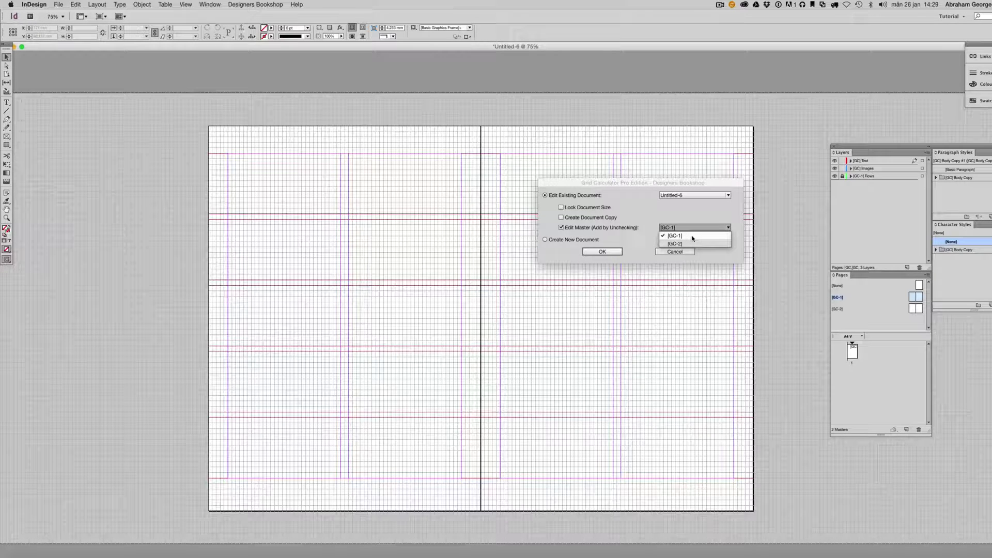
pyautogui.click(692, 236)
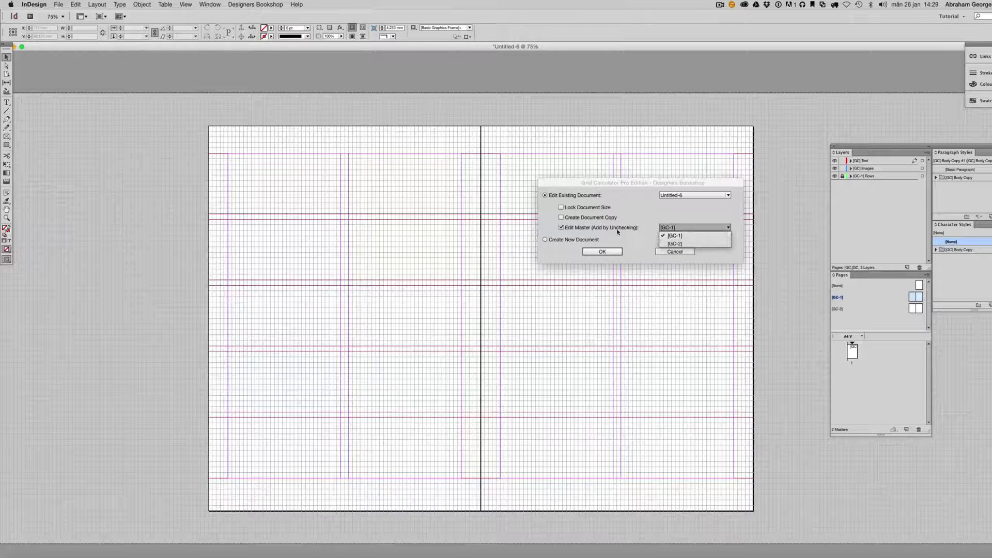
pyautogui.click(557, 244)
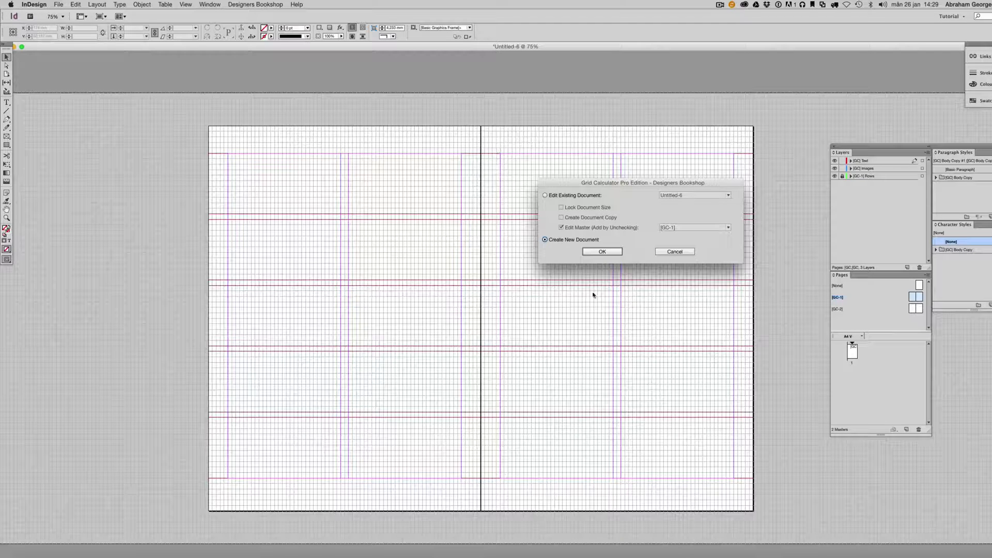
pyautogui.click(555, 199)
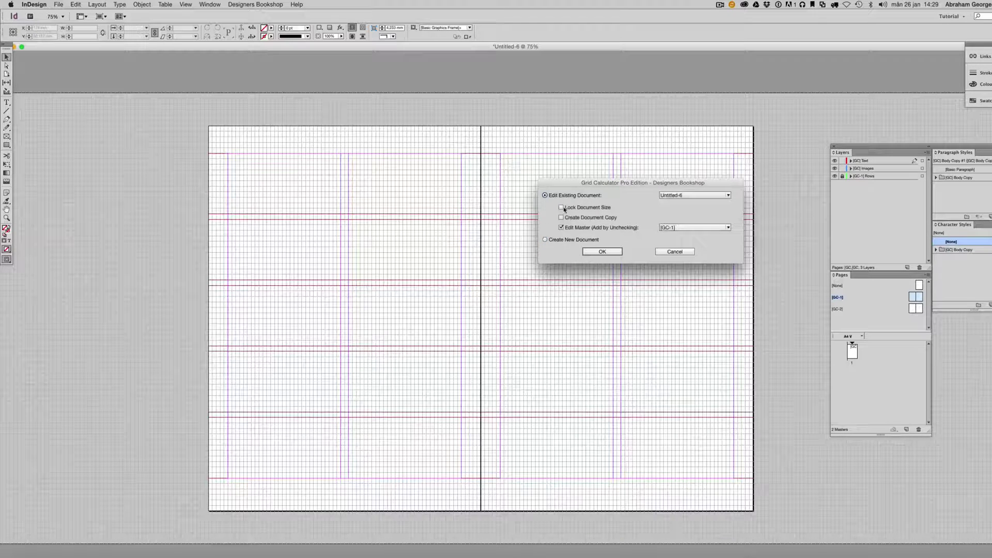
pyautogui.click(592, 252)
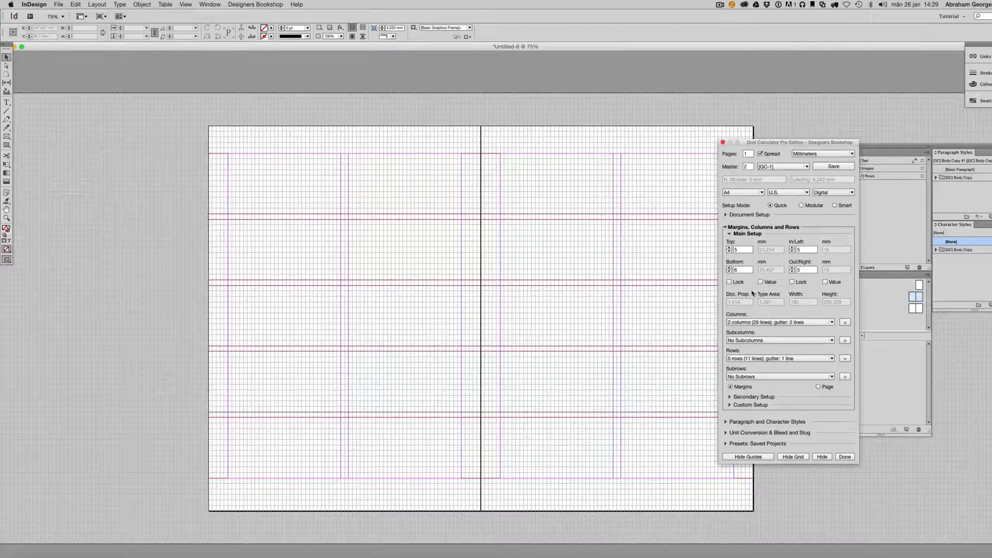
pyautogui.click(772, 323)
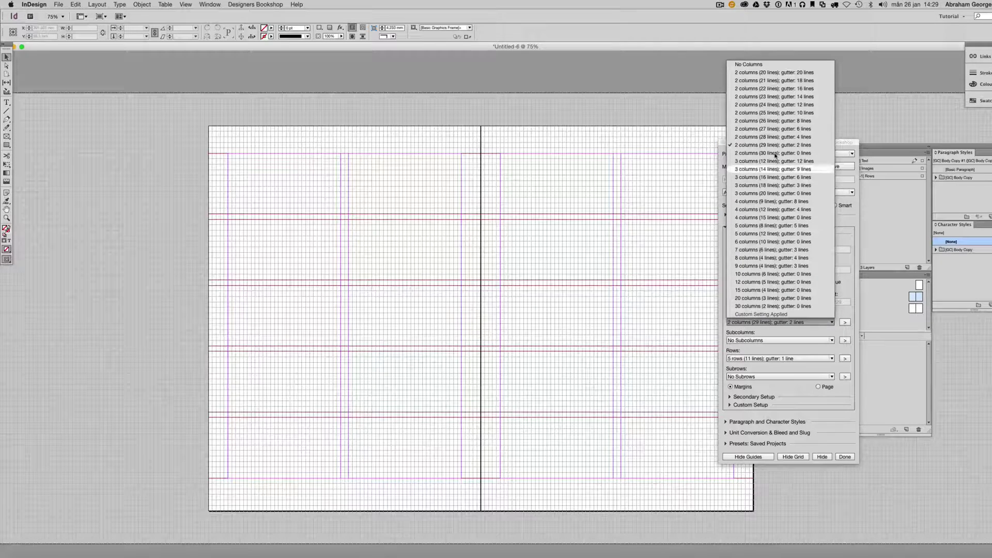
pyautogui.click(767, 185)
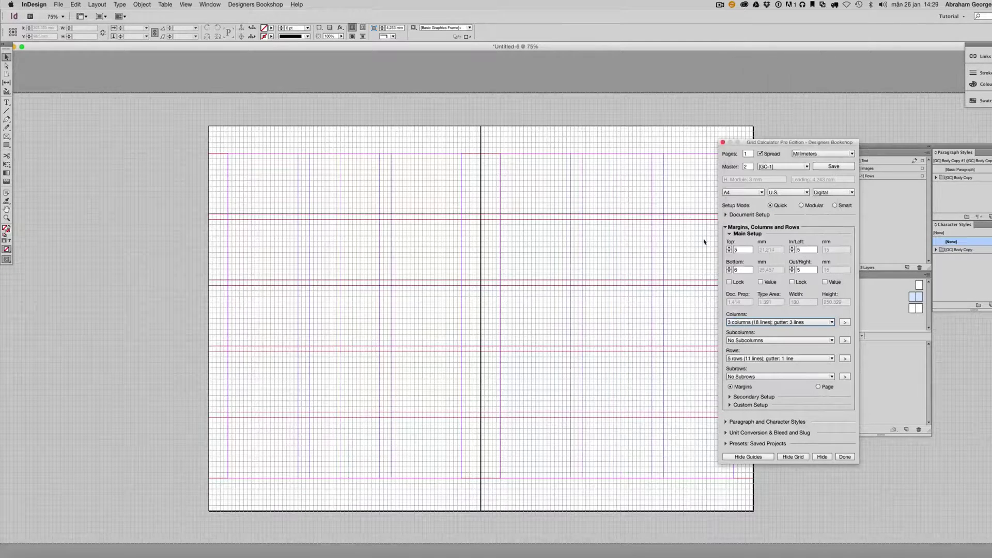
pyautogui.click(755, 322)
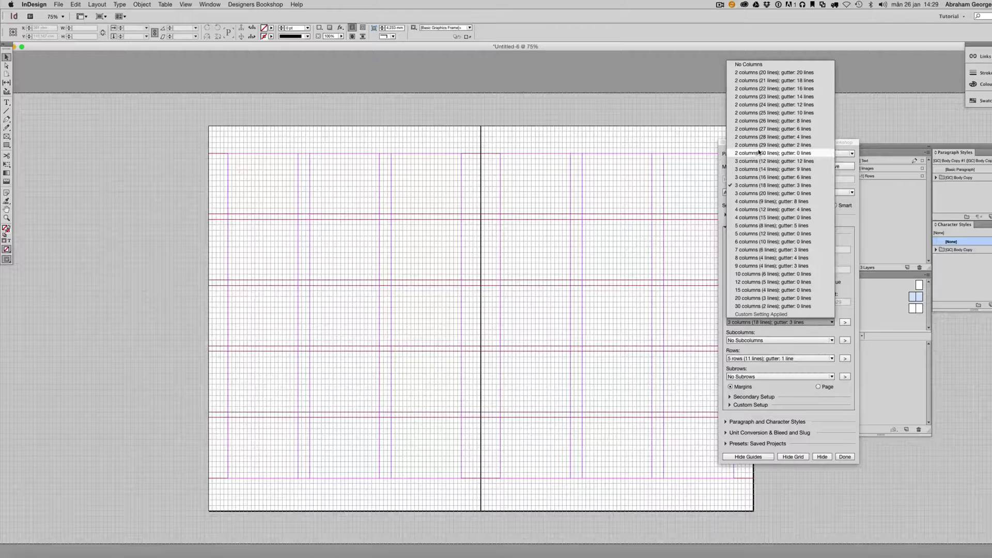
pyautogui.click(761, 145)
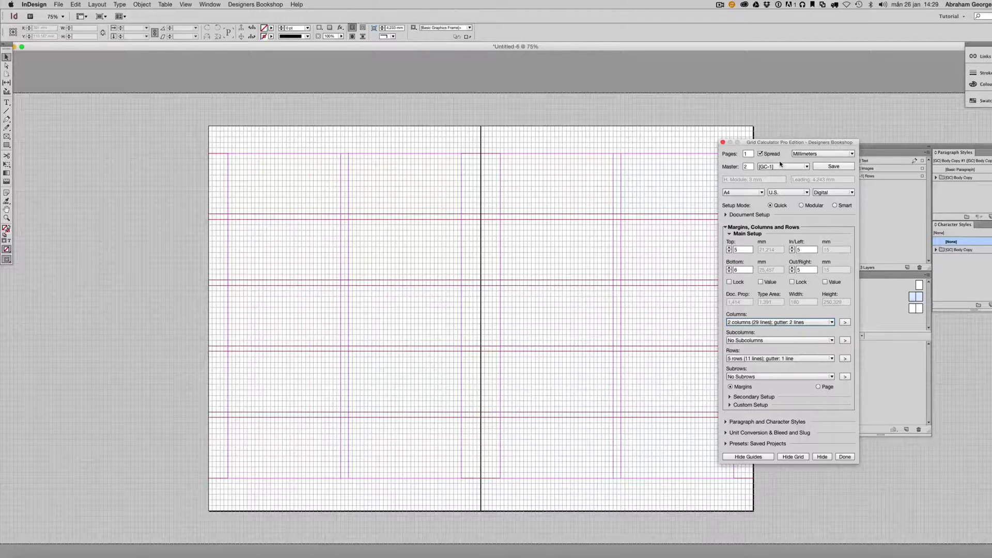
pyautogui.click(780, 164)
pyautogui.click(772, 177)
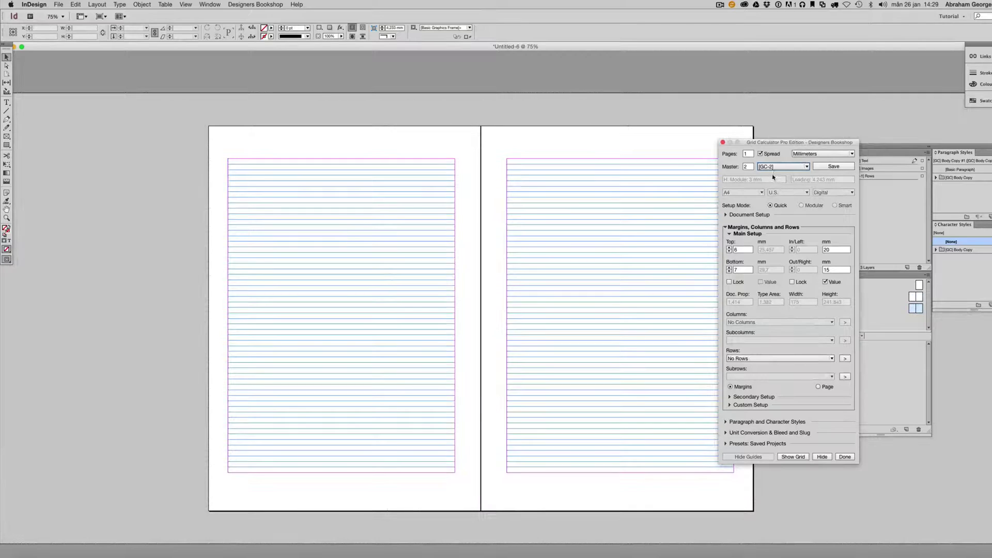
pyautogui.click(775, 167)
pyautogui.click(762, 163)
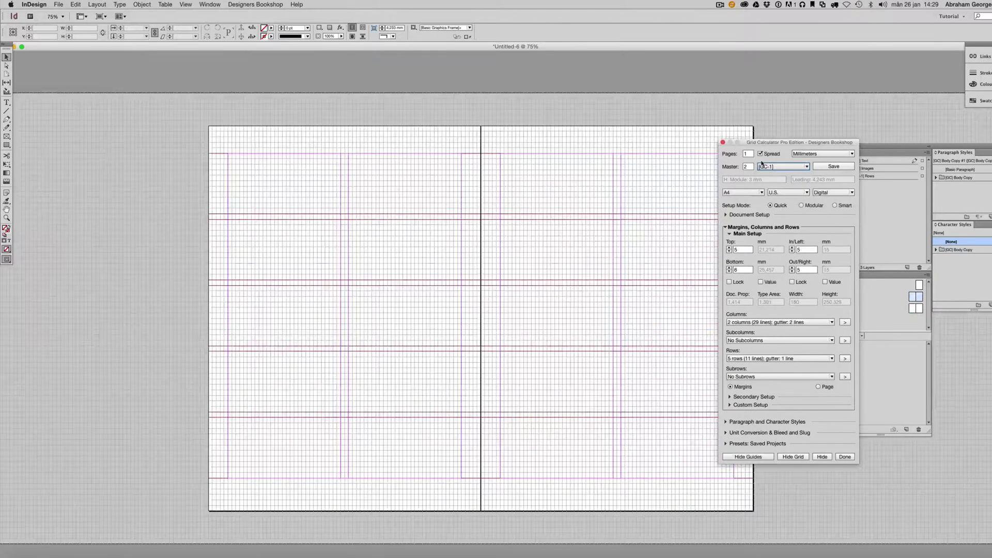
pyautogui.moveTo(765, 146); pyautogui.dragTo(693, 130)
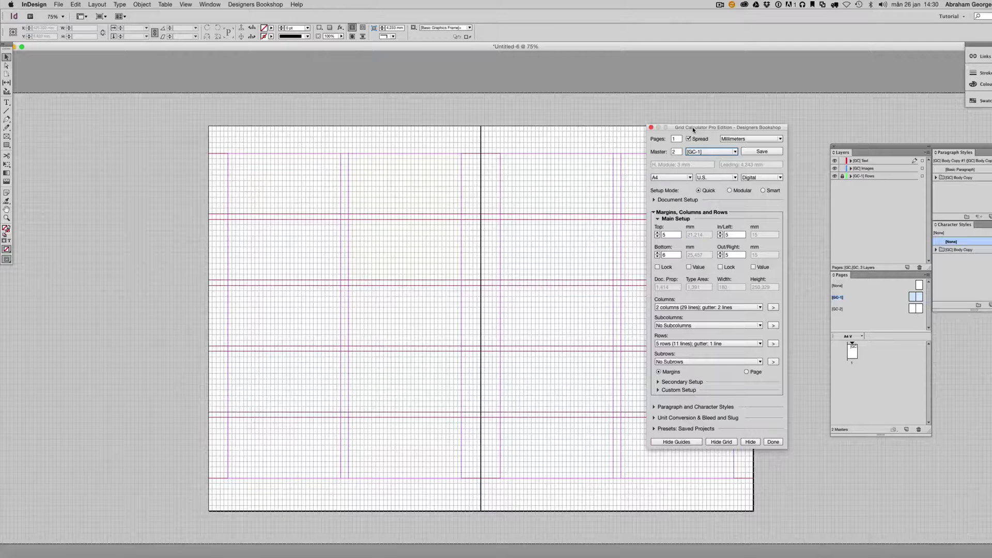
pyautogui.moveTo(694, 130); pyautogui.dragTo(706, 102)
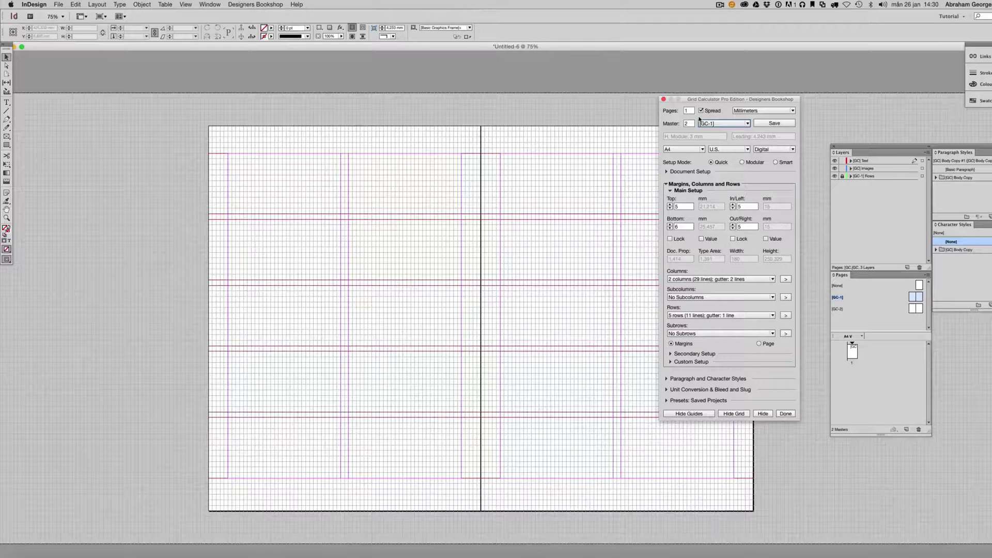
pyautogui.moveTo(713, 101)
pyautogui.mouseDown()
pyautogui.moveTo(724, 58)
pyautogui.moveTo(722, 86)
pyautogui.mouseUp()
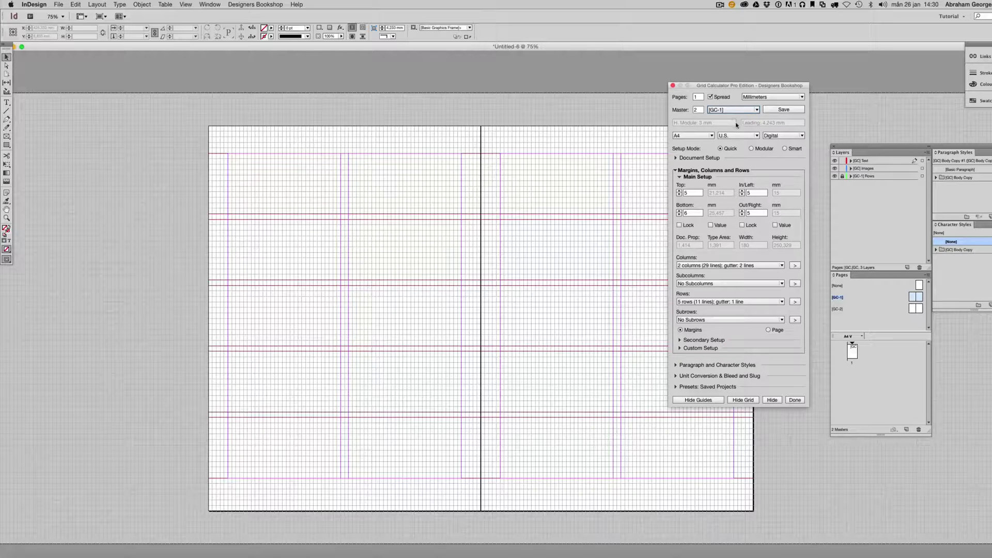
# Save the grid as preset 'Layout' for new client MTL, then close Grid Calculator
pyautogui.click(777, 111)
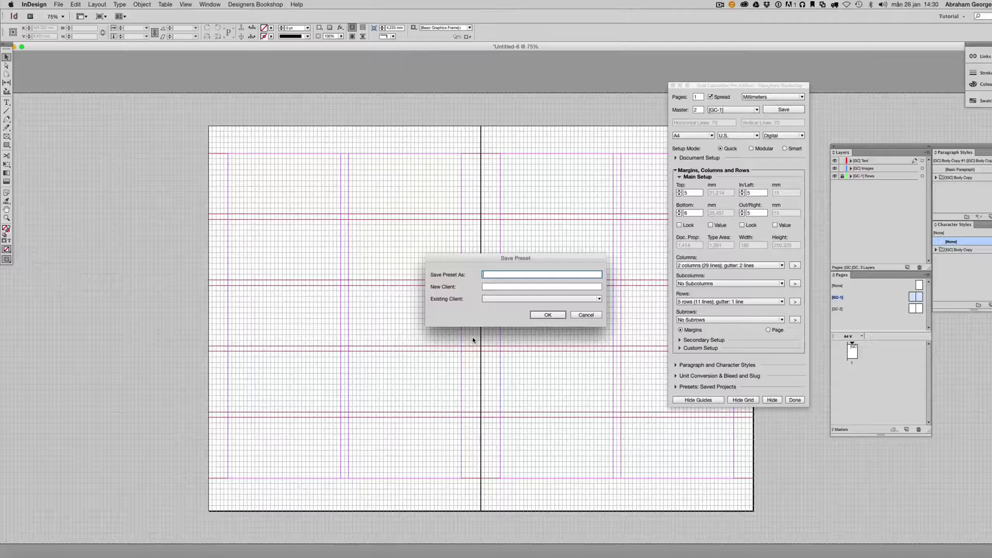
pyautogui.write('Layout')
pyautogui.press('Tab')
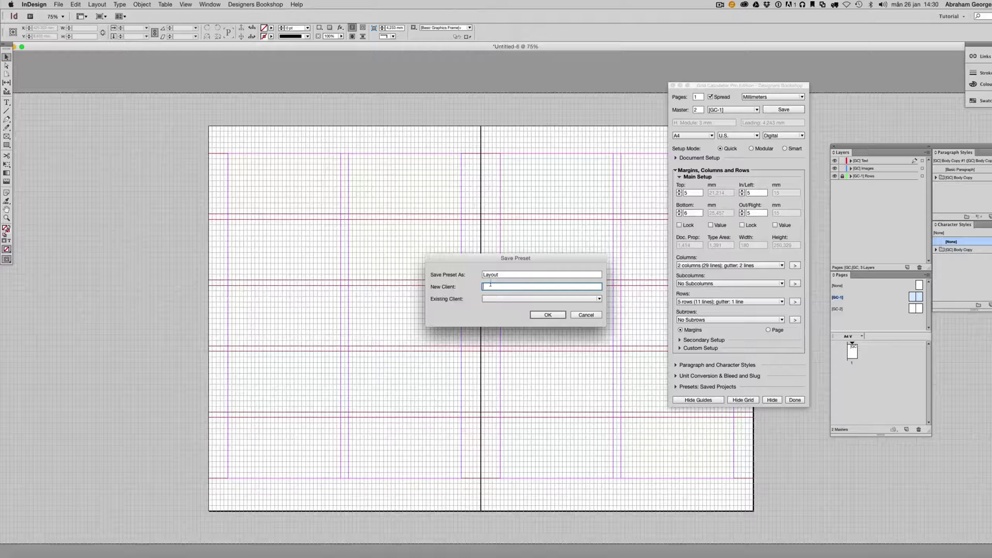
pyautogui.click(497, 299)
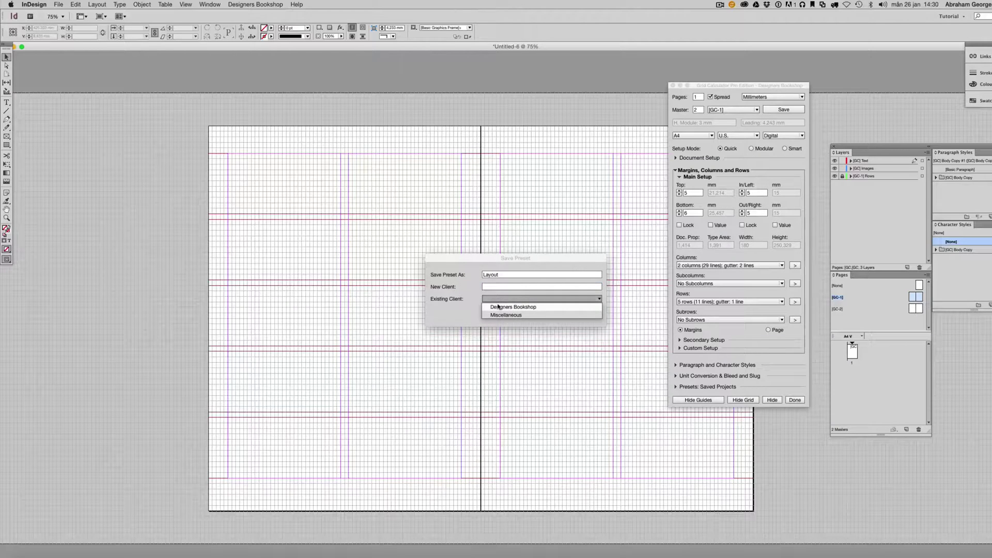
pyautogui.click(499, 307)
pyautogui.click(500, 286)
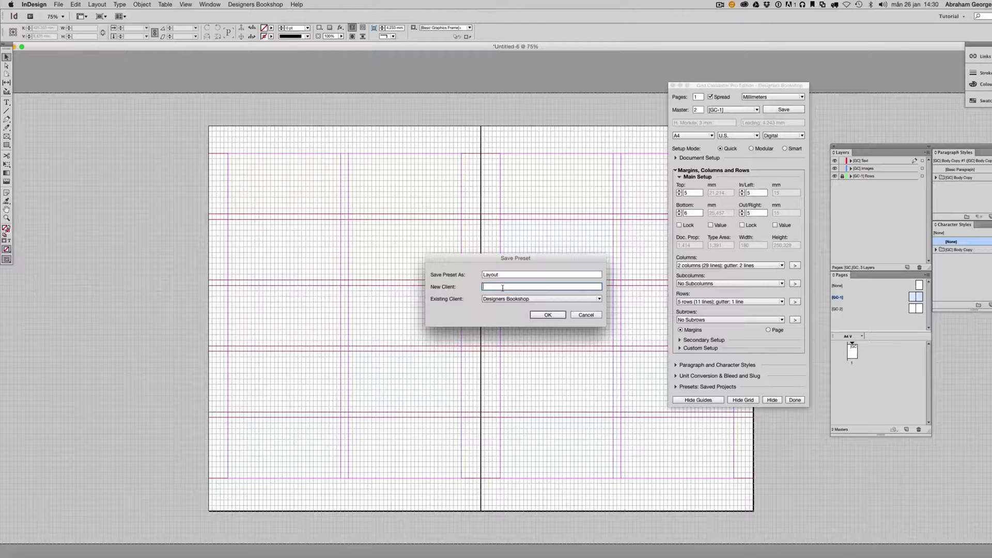
pyautogui.write('MTL')
pyautogui.click(547, 315)
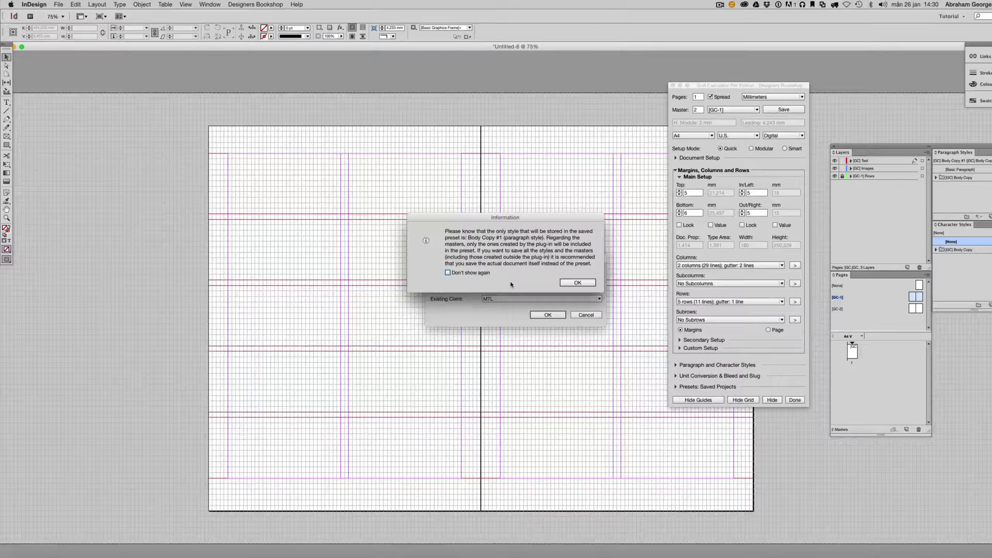
pyautogui.click(577, 283)
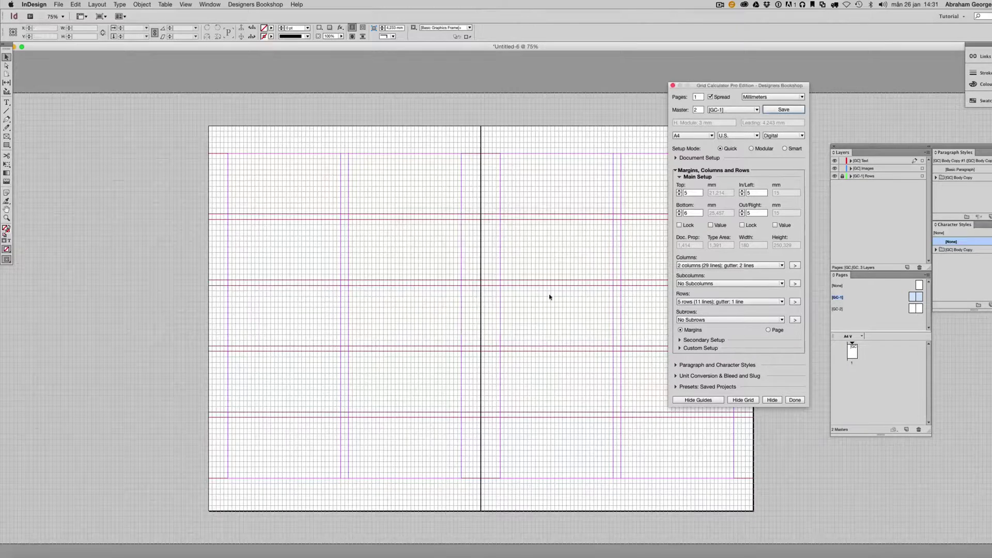
pyautogui.click(795, 401)
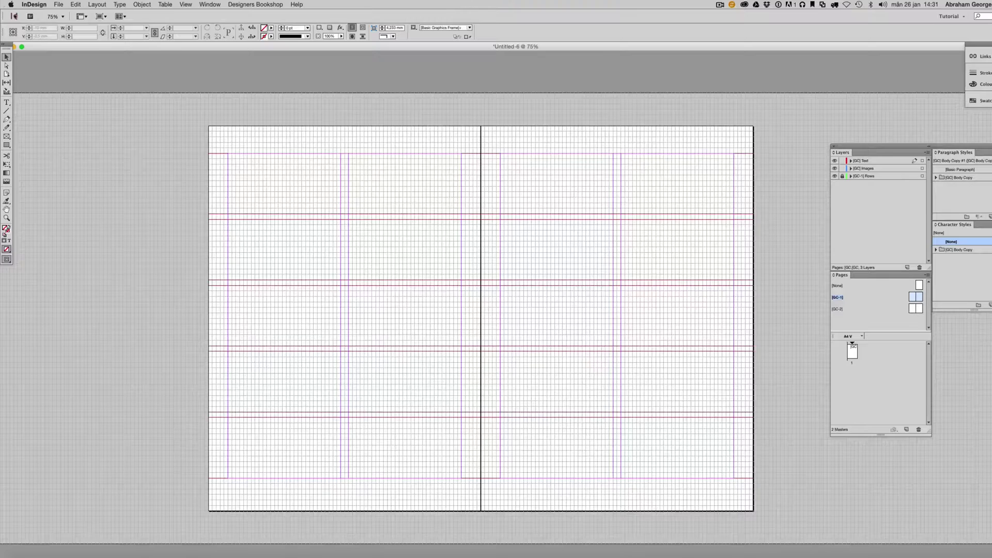
# Close the document without saving and launch Grid Calculator Pro on a new Untitled-7 spread
pyautogui.press('super+w')
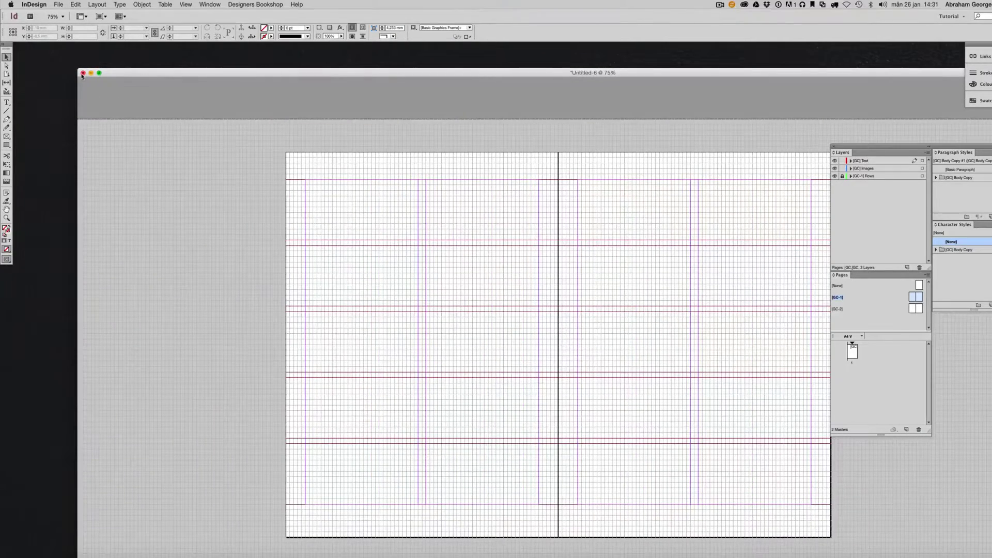
pyautogui.click(518, 304)
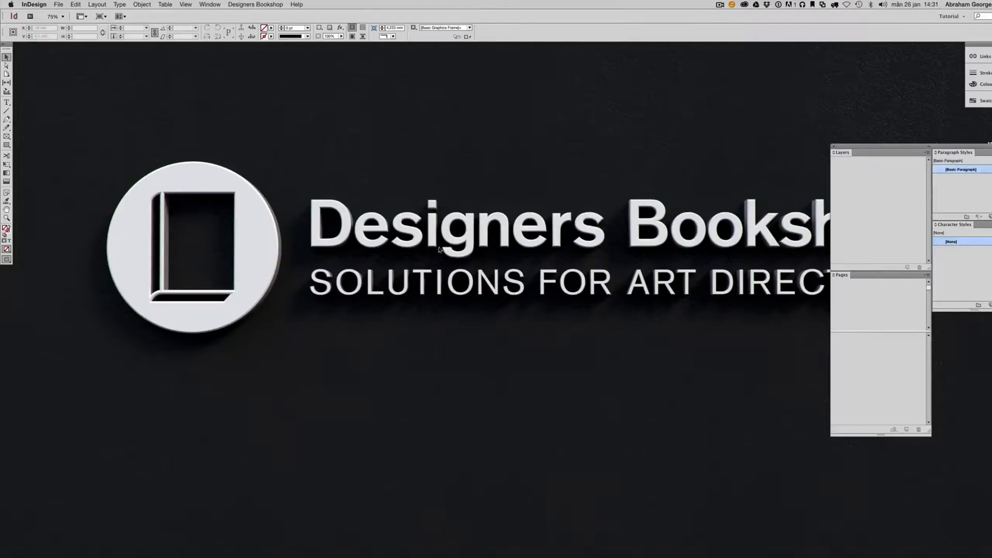
pyautogui.click(255, 4)
pyautogui.moveTo(252, 14)
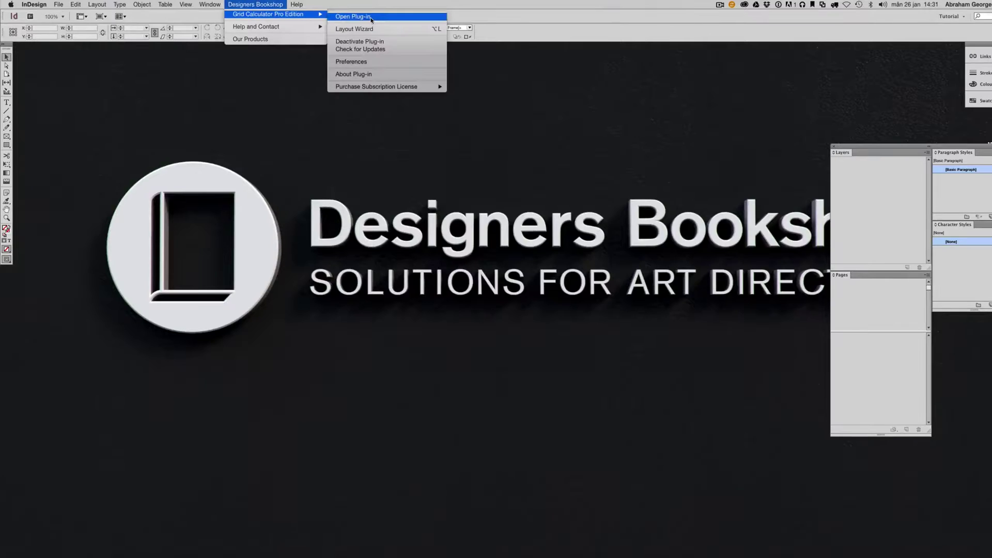
pyautogui.click(353, 17)
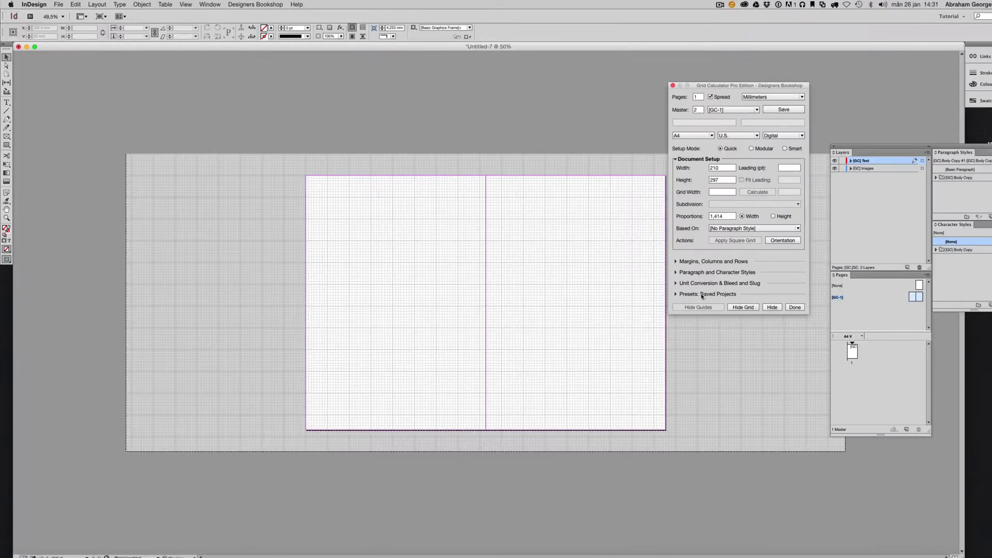
# Apply the Layout preset from Saved Projects to the Untitled-7 spread
pyautogui.click(704, 294)
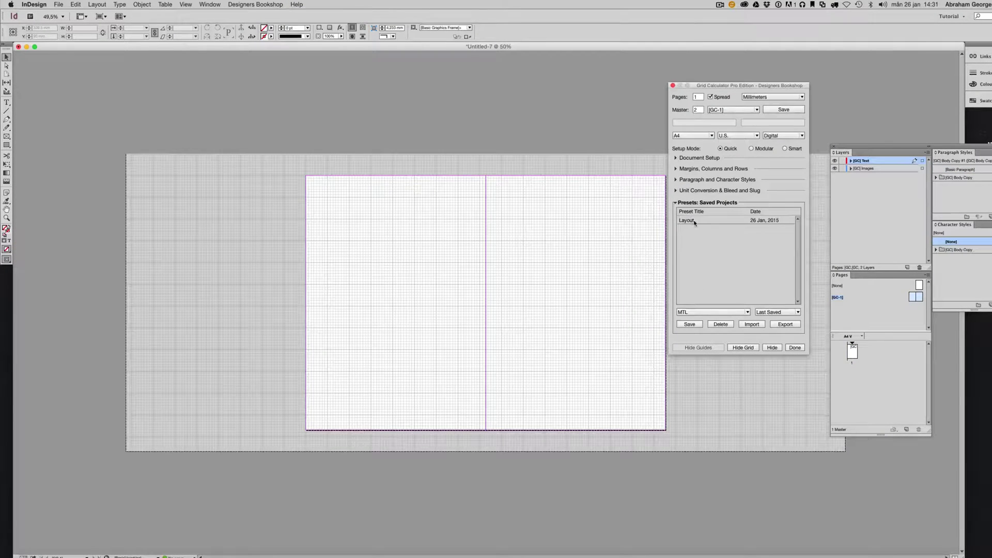
pyautogui.moveTo(694, 223)
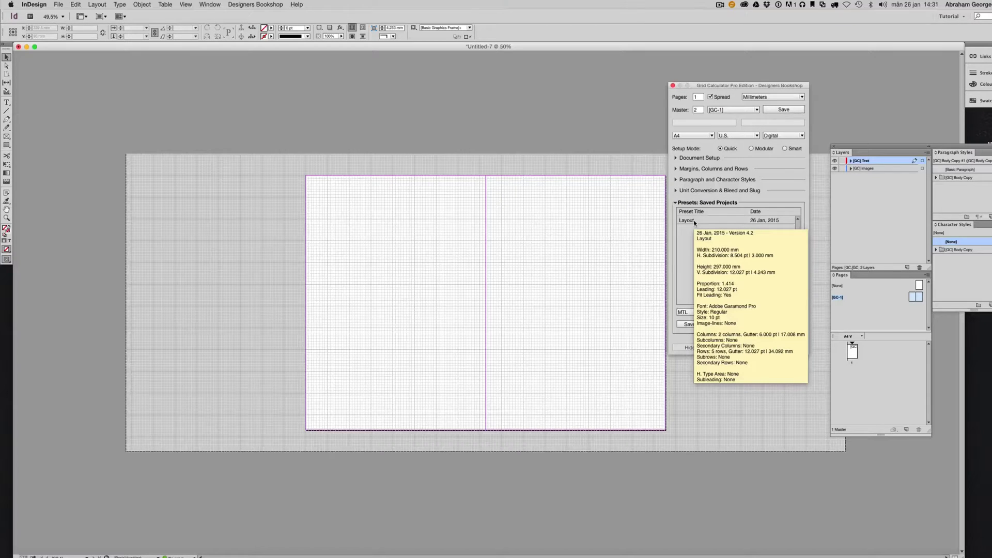
pyautogui.doubleClick(695, 223)
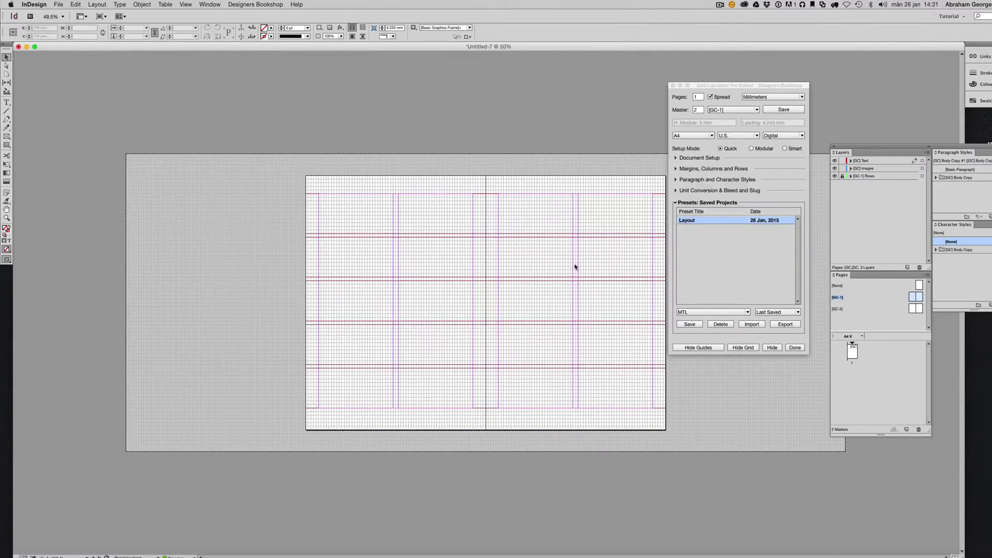
# Zoom the spread to 75% and switch to the [GC-2] master
pyautogui.press('z')
pyautogui.click(574, 264)
pyautogui.click(725, 110)
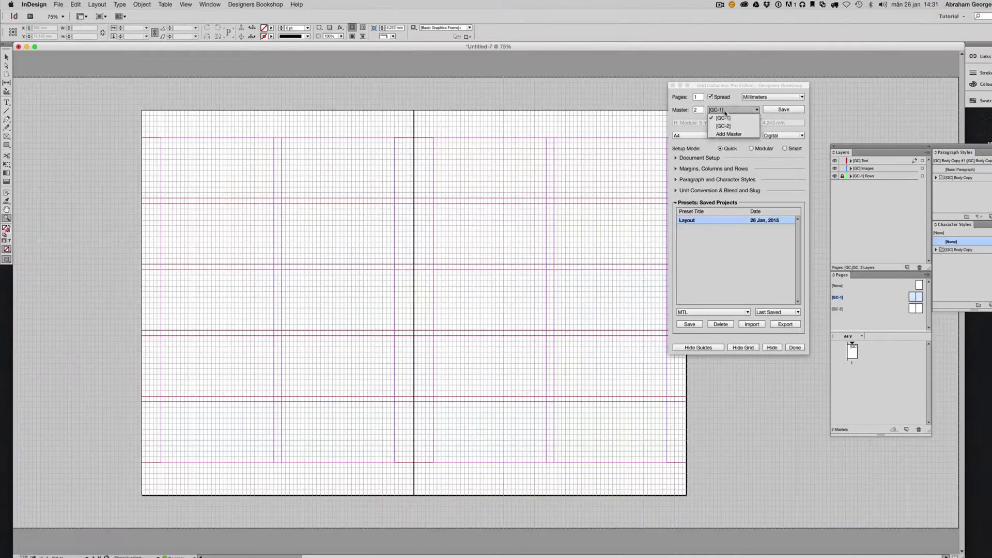
pyautogui.click(725, 127)
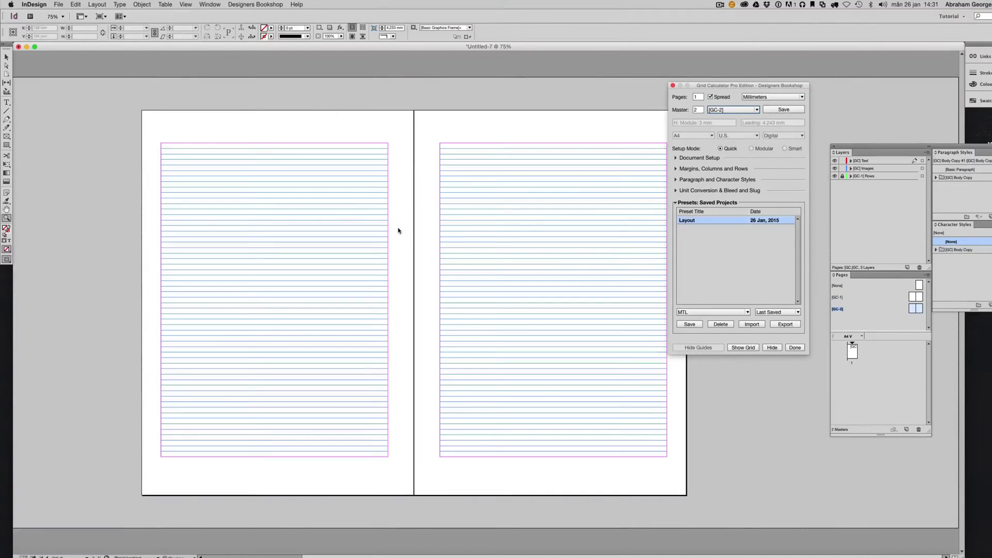